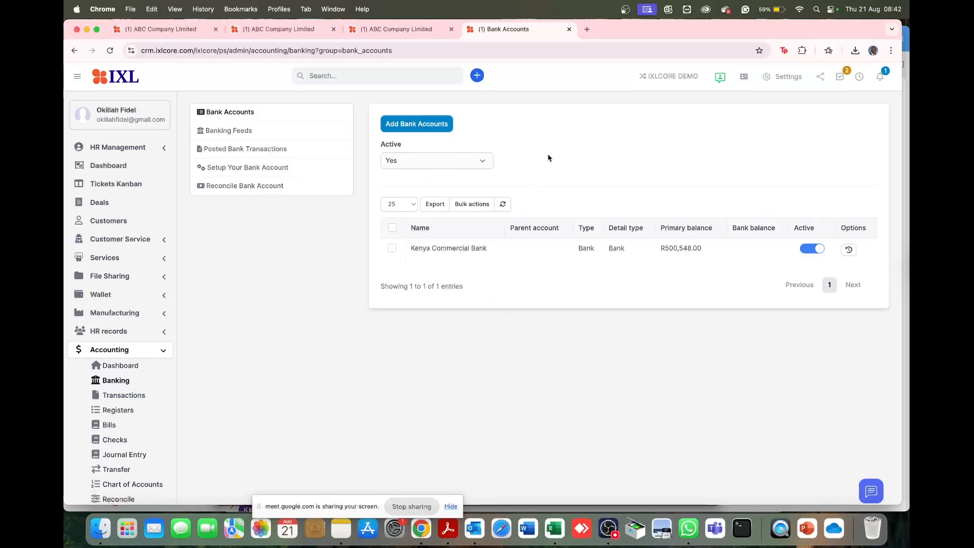
- Start a new bank account named First National Bank, enter its account number, and leave the parent account unselected
left_click(434, 130)
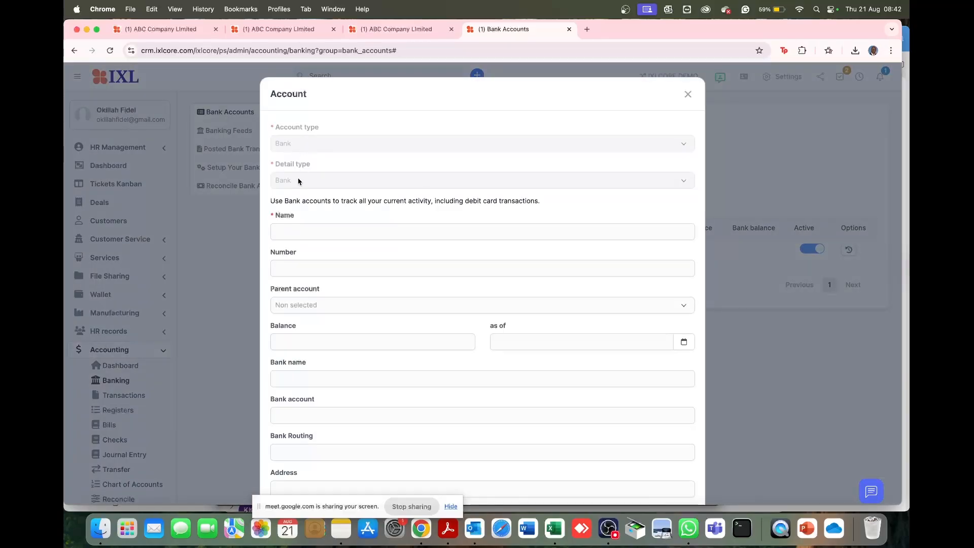
left_click(300, 230)
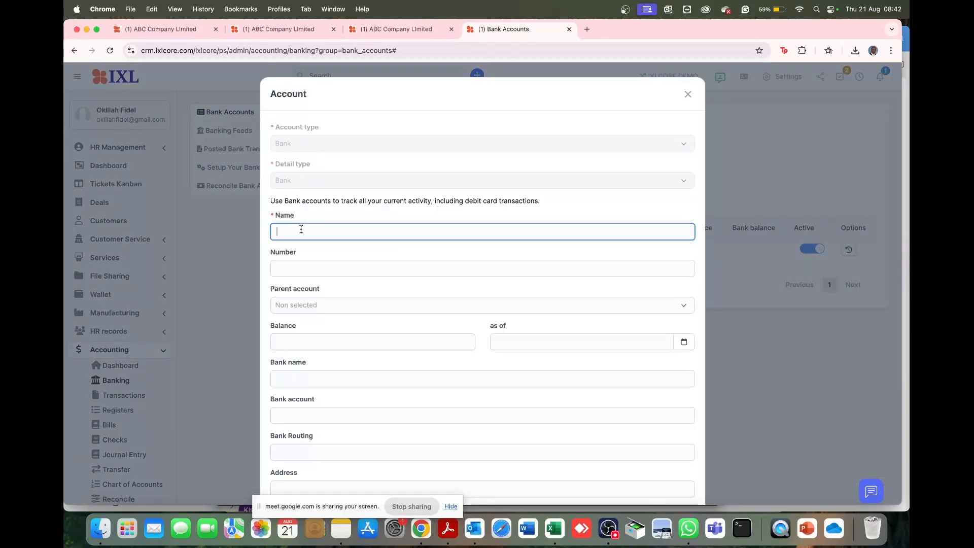
type("First N")
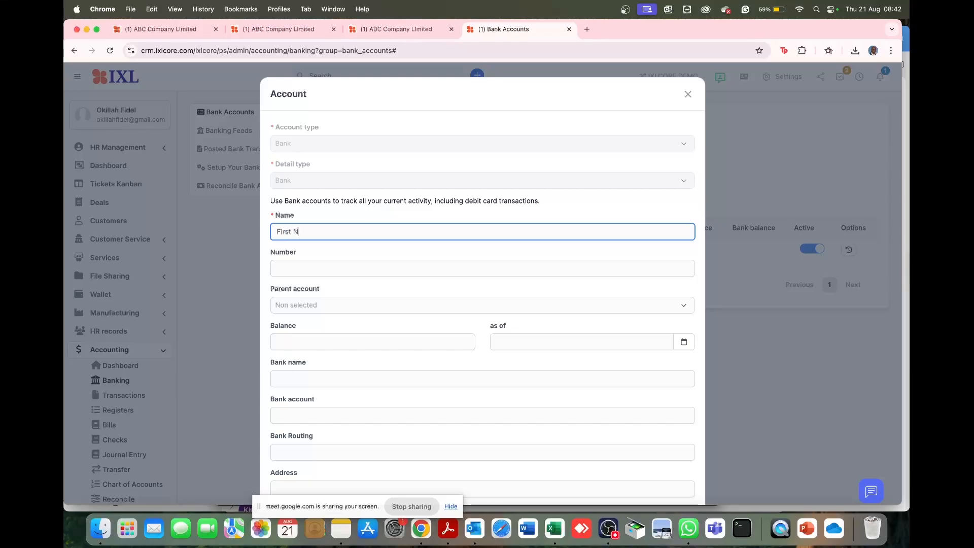
type("ational Bank")
left_click(298, 264)
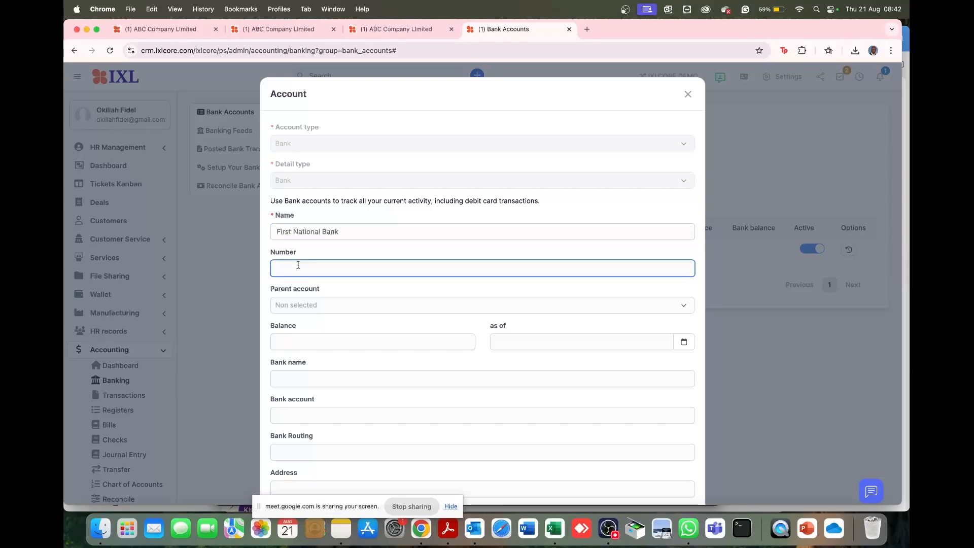
left_click(322, 307)
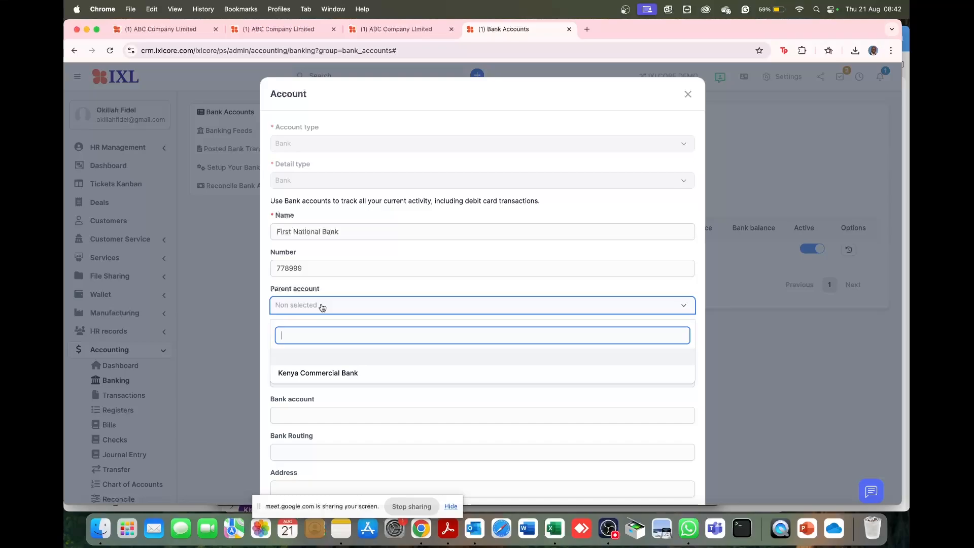
left_click(330, 287)
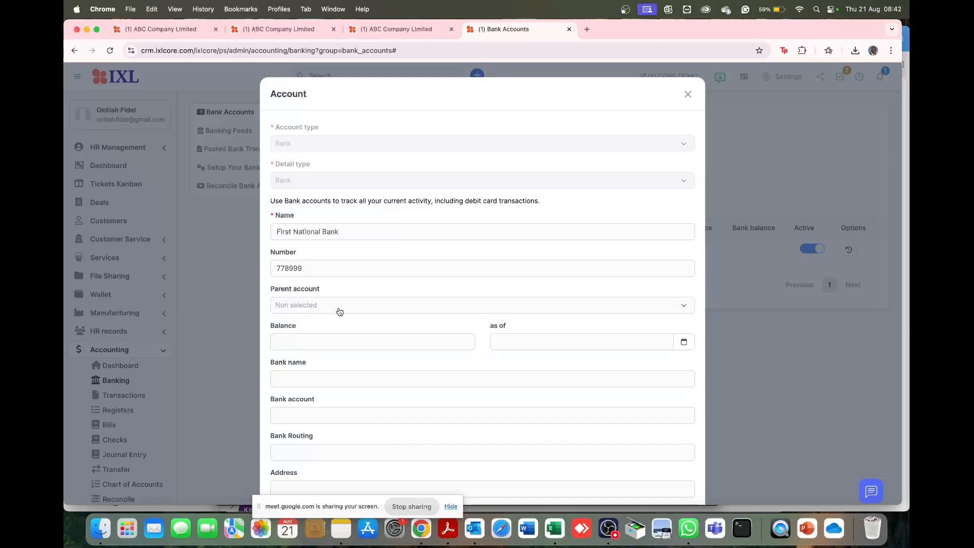
- Set the new account's opening balance to 450,000 as of 2025-01-01
left_click(328, 336)
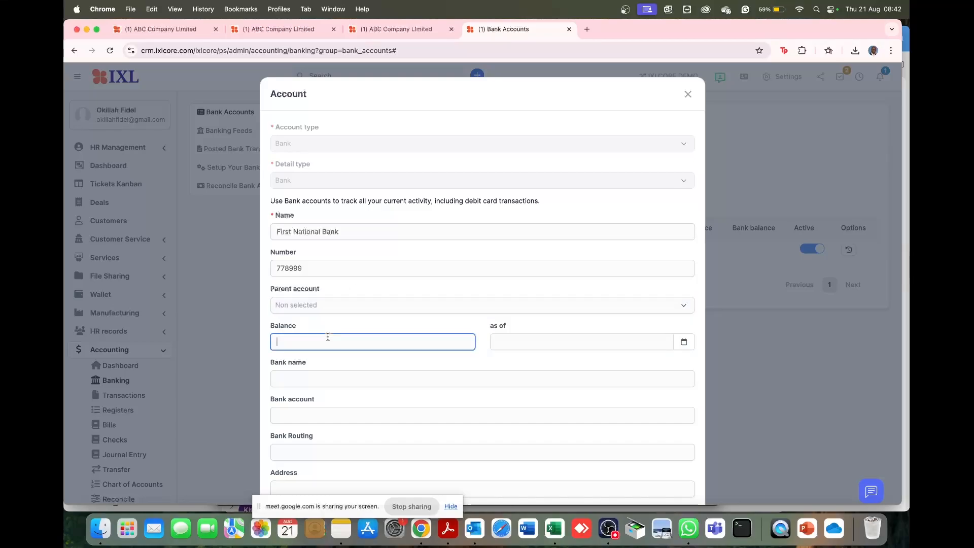
type("45,000")
left_click(684, 342)
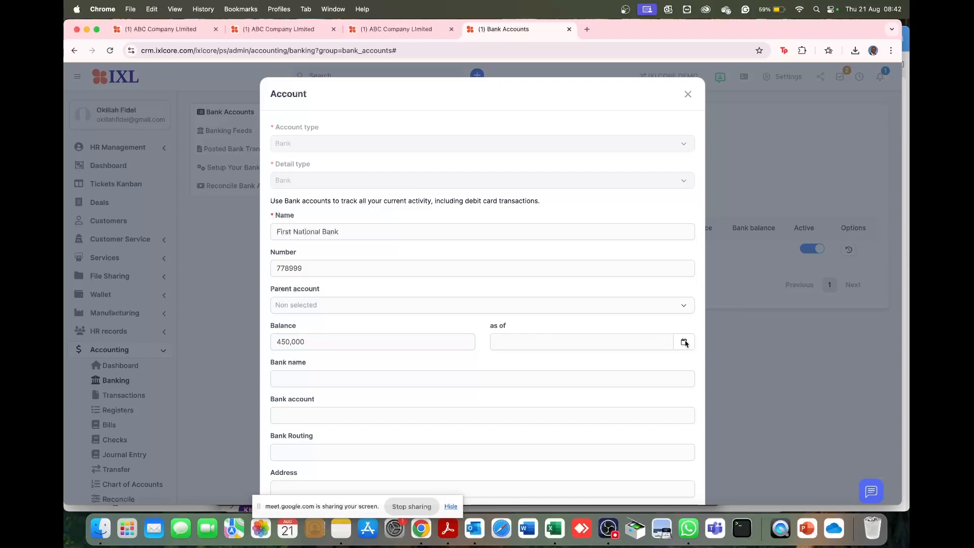
left_click(558, 365)
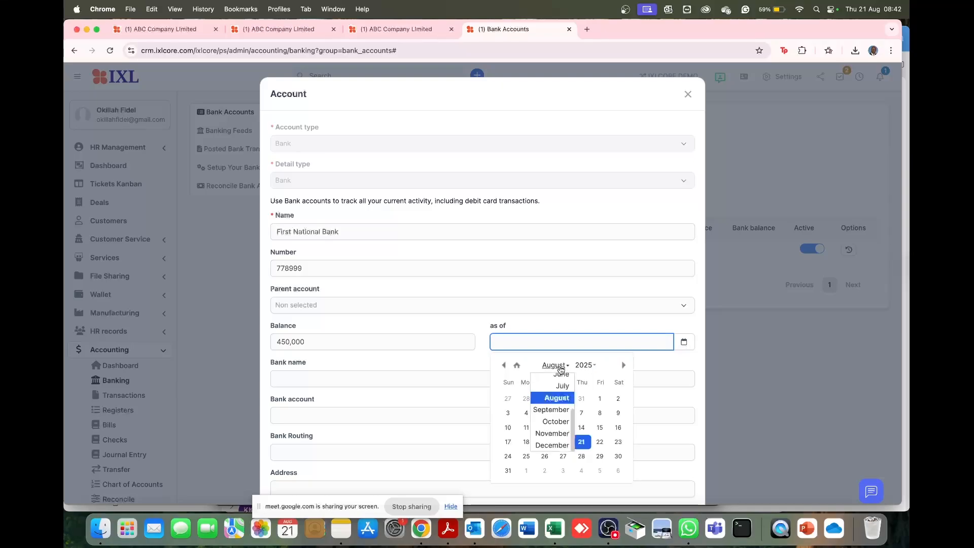
scroll(556, 389, "up", 3)
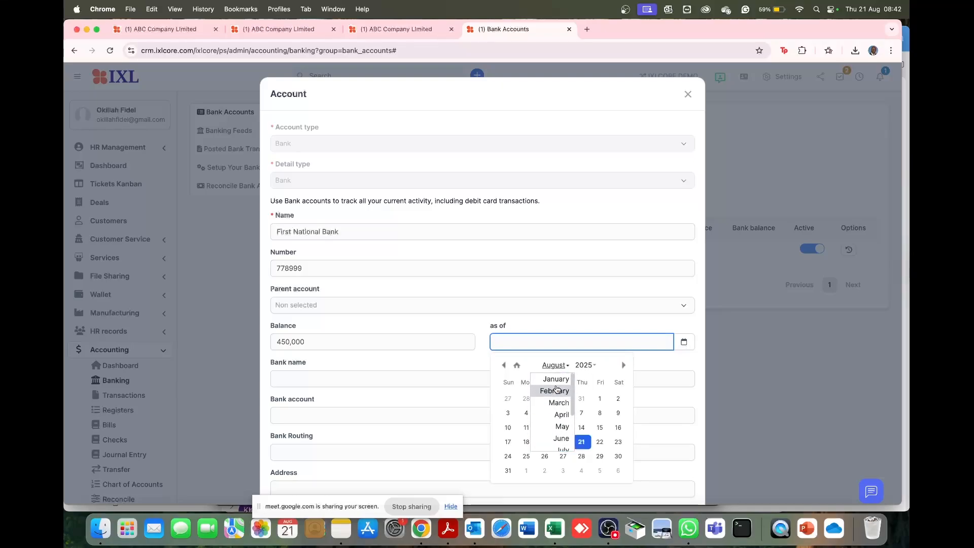
left_click(555, 379)
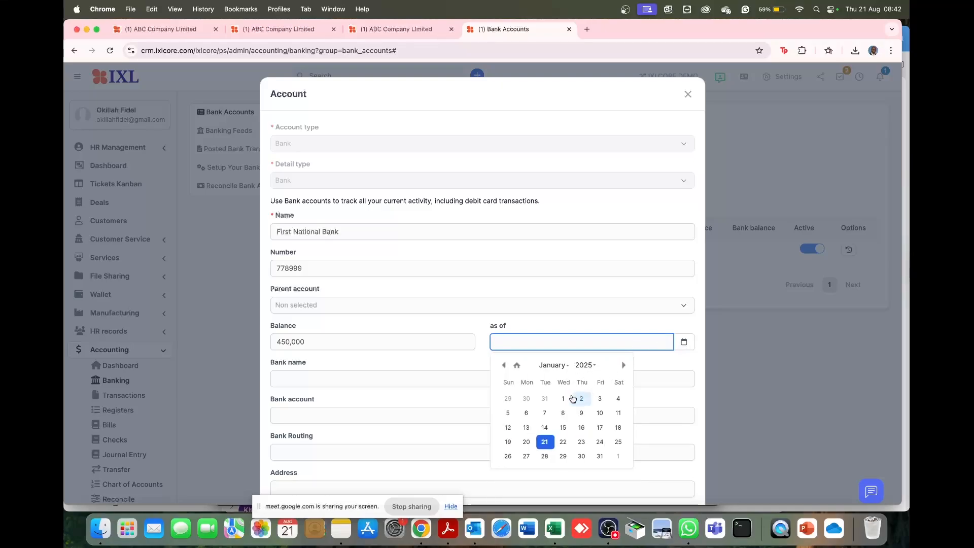
left_click(562, 398)
- Enter First National Bank as the bank name and fill in the bank account number
left_click(309, 379)
type("Fi")
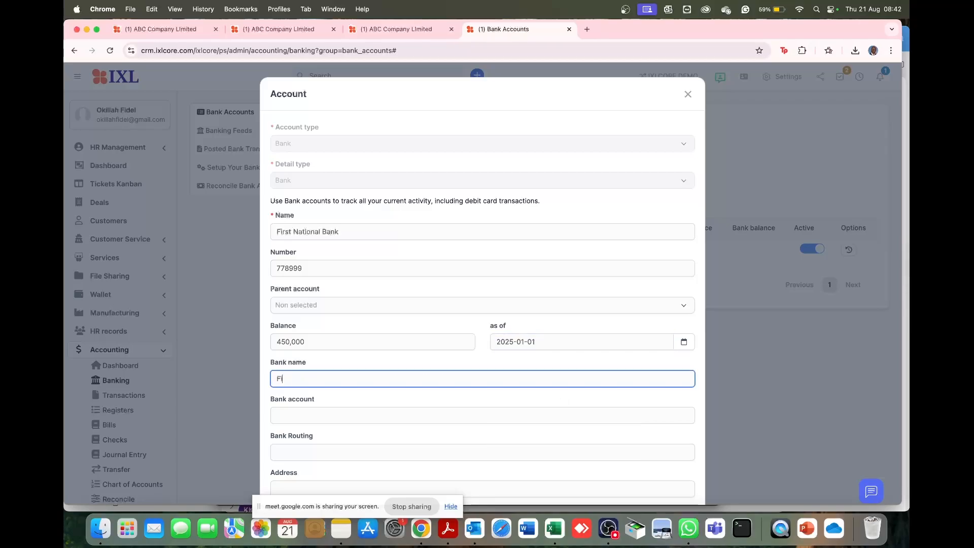
type("rst National Bank")
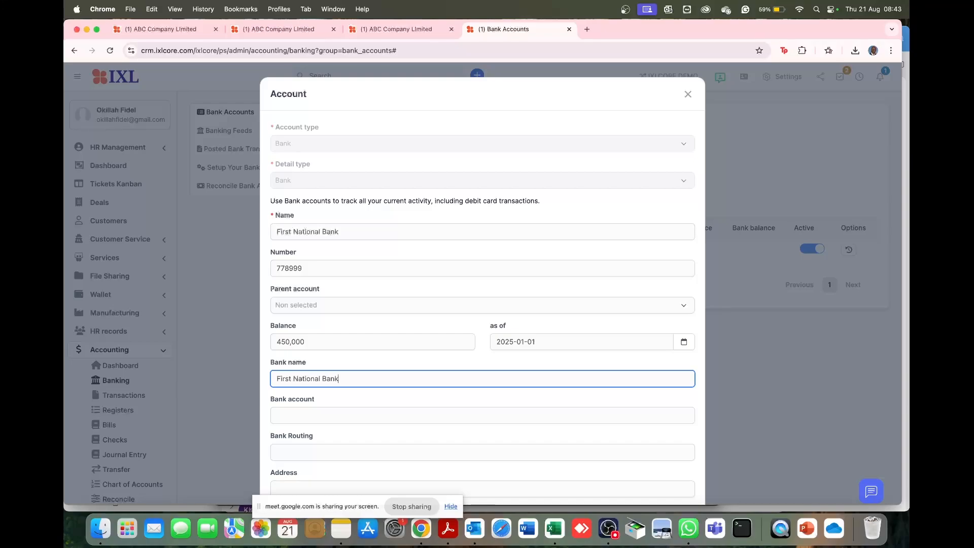
left_click(300, 409)
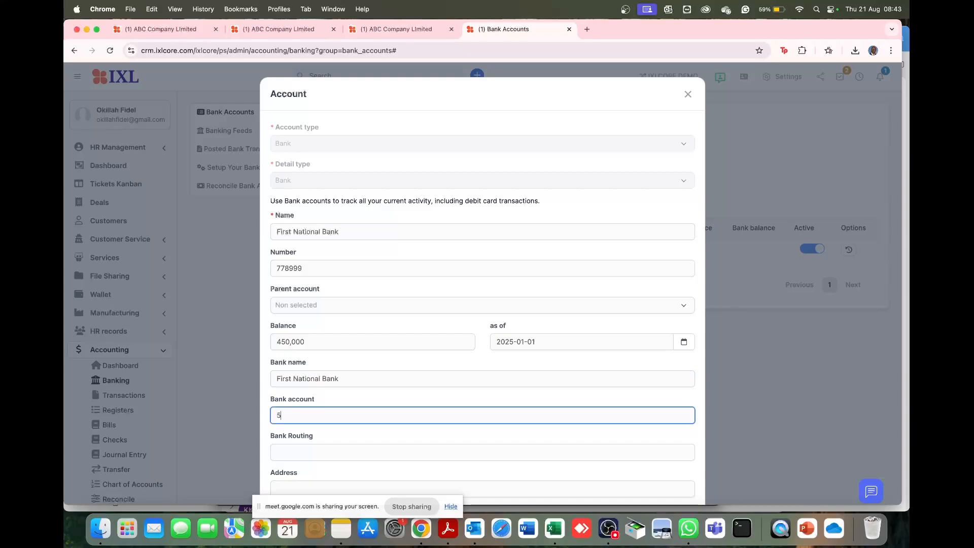
- Fill in the bank's address, leaving the bank routing empty
scroll(277, 482, "down", 5)
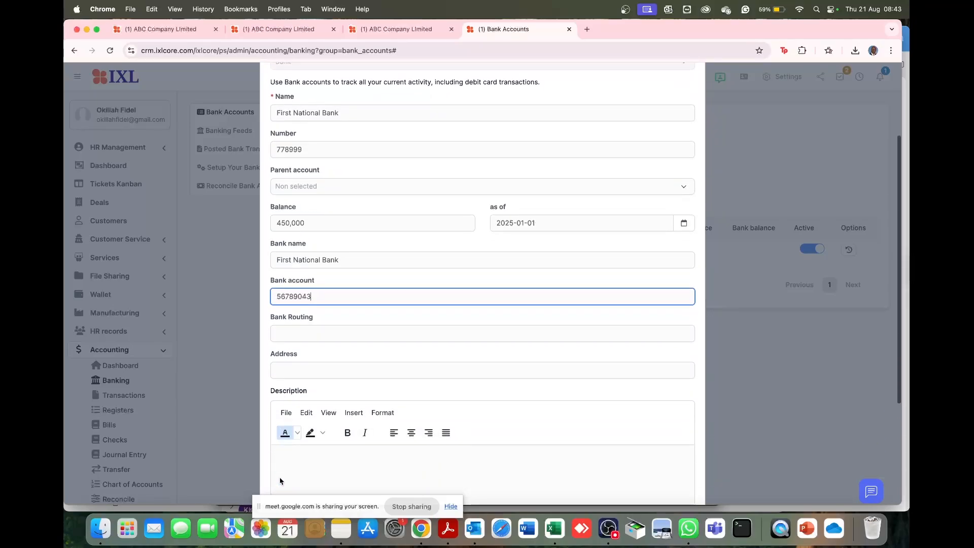
left_click(293, 245)
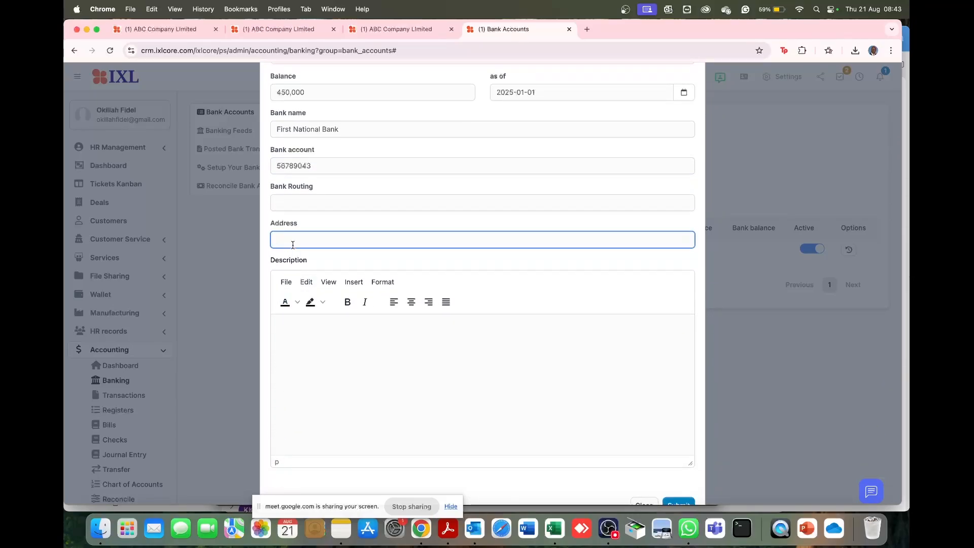
type("Ballito Junction Mall")
- Enter Payment as the account description and submit the new bank account
left_click(322, 339)
type("The")
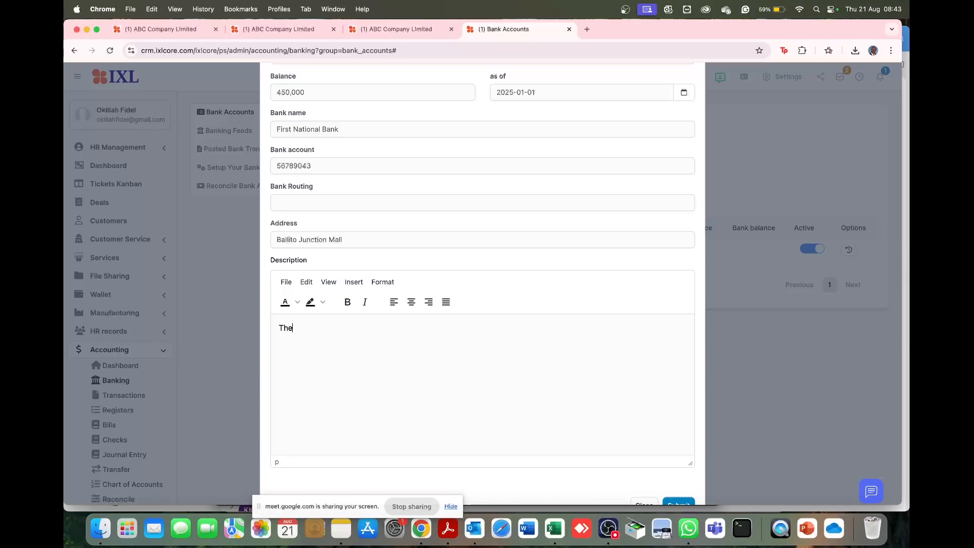
key("BackSpace")
key("BackSpace")
type("yament")
key("BackSpace")
key("BackSpace")
key("BackSpace")
key("BackSpace")
key("BackSpace")
key("BackSpace")
type("ayment")
scroll(506, 368, "down", 2)
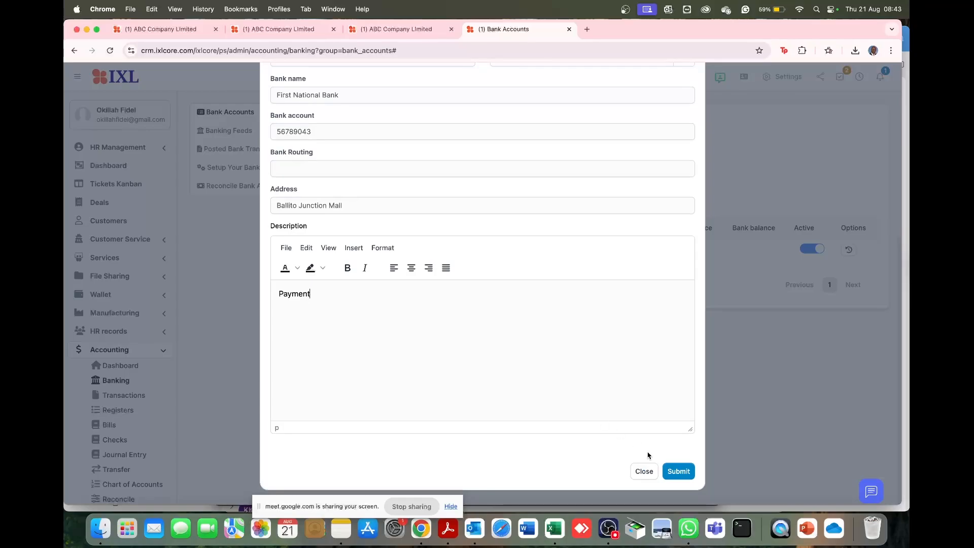
left_click(670, 471)
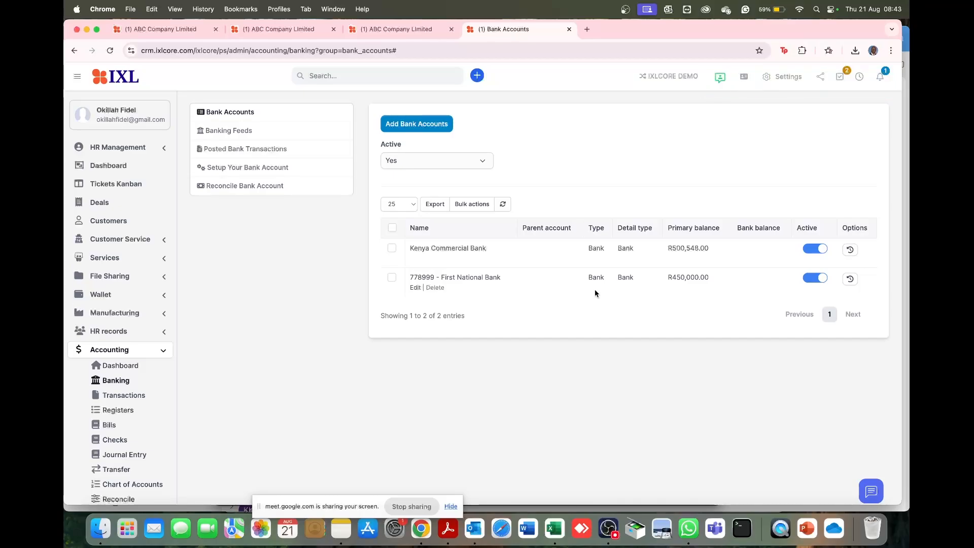
- Check the First National Bank account's active switch and view the bulk actions available for bank accounts
mouse_move(475, 280)
left_click(808, 283)
left_click(822, 280)
left_click(469, 209)
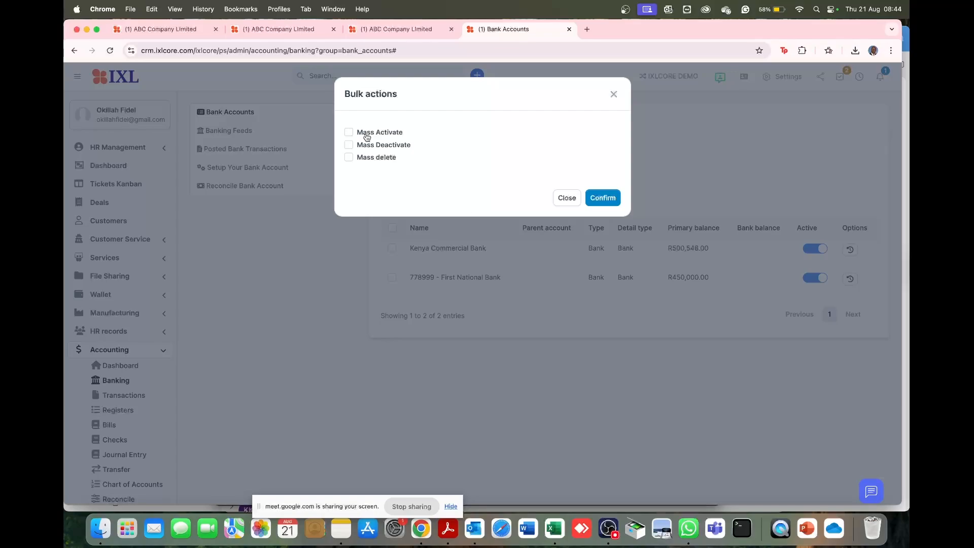
left_click(477, 260)
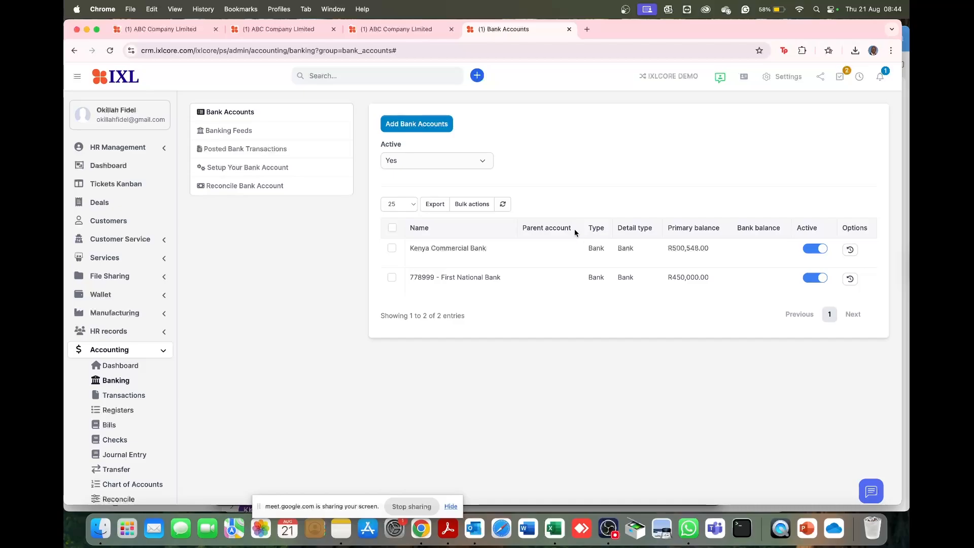
- Show the banking feeds for the Kenya Commercial Bank account
left_click(234, 135)
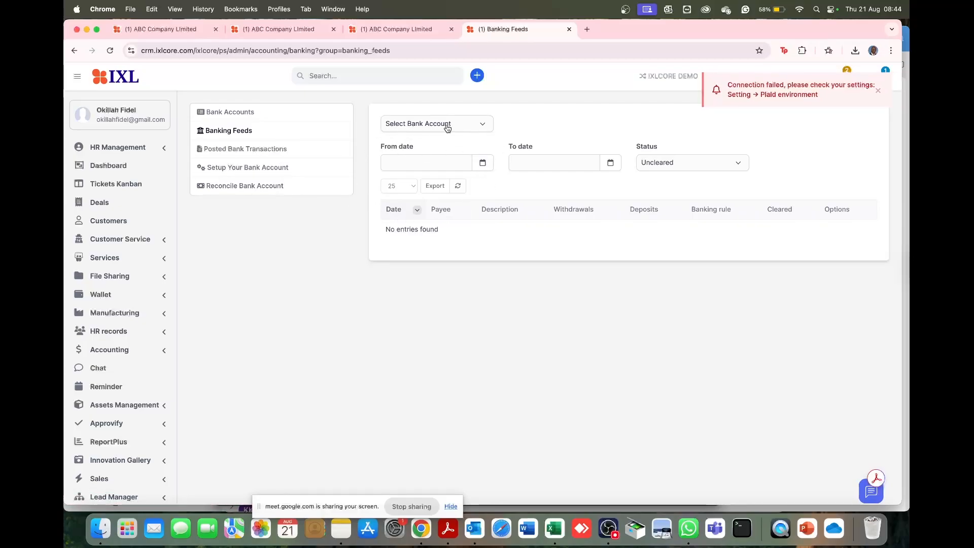
left_click(482, 124)
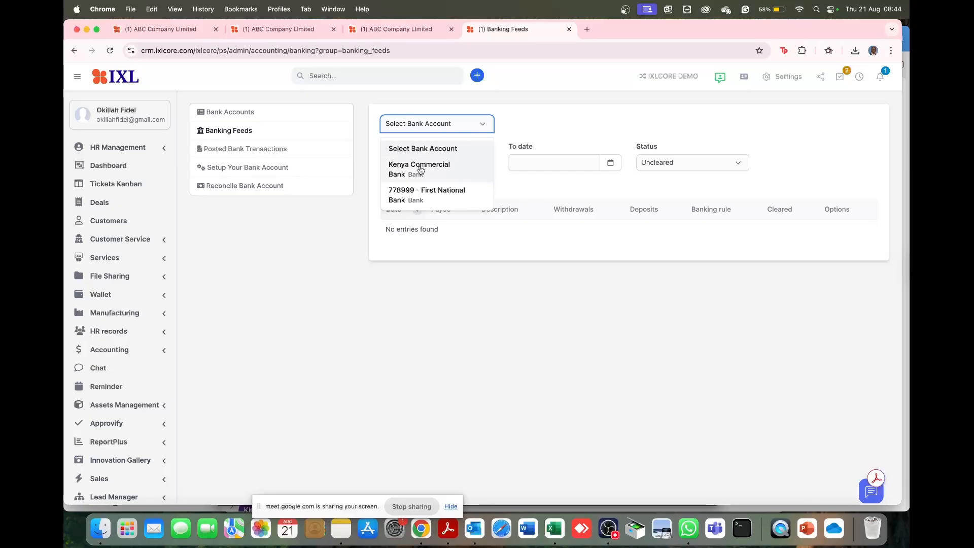
left_click(420, 170)
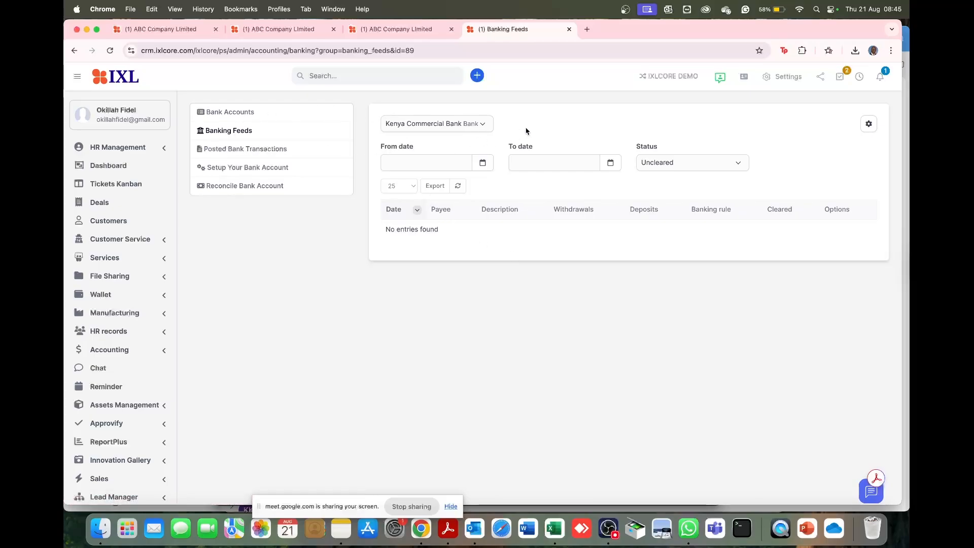
- Download the sample file for importing posted bank transactions and open it in Excel
left_click(241, 151)
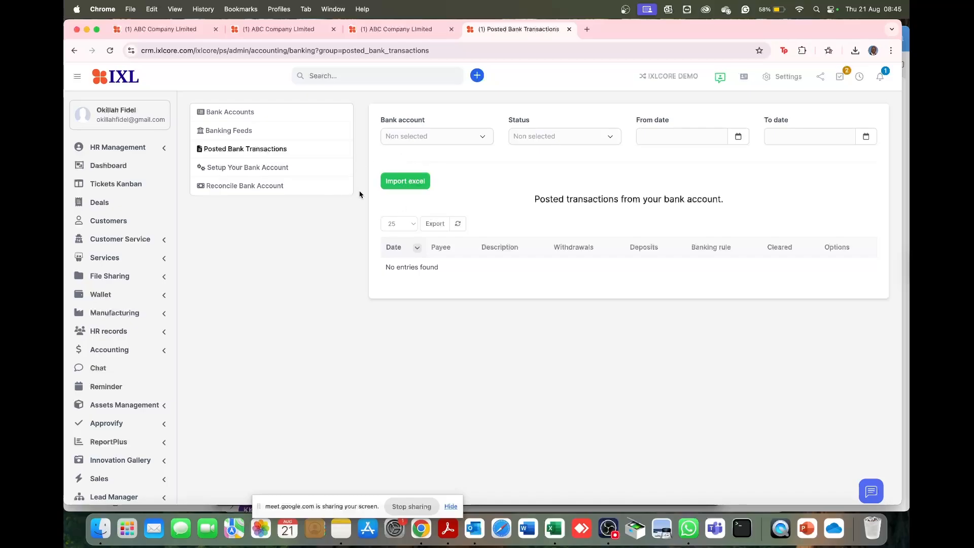
left_click(408, 185)
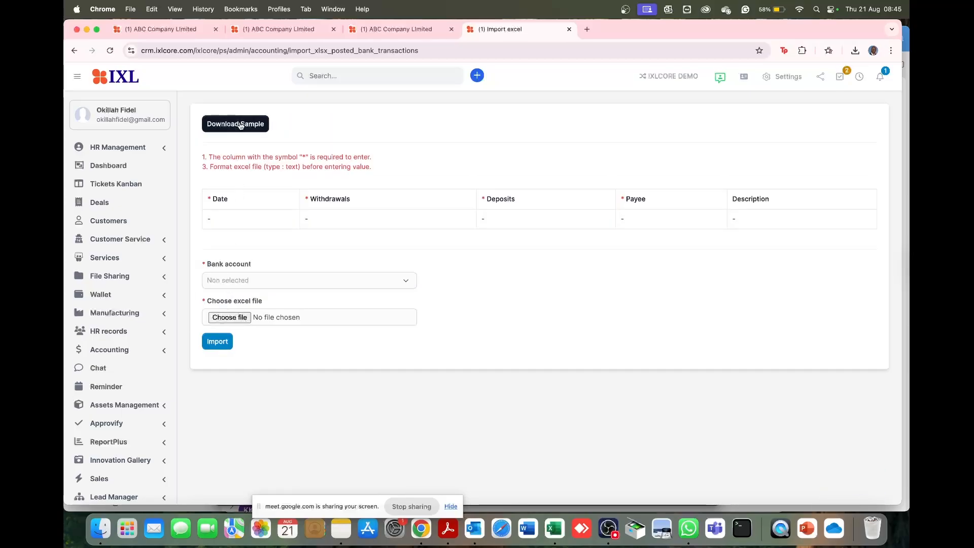
left_click(241, 125)
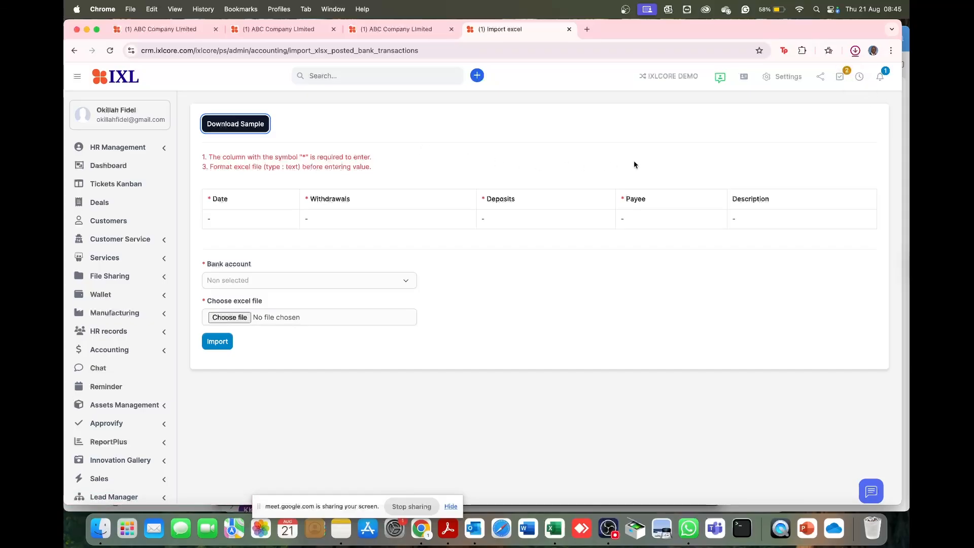
left_click(854, 51)
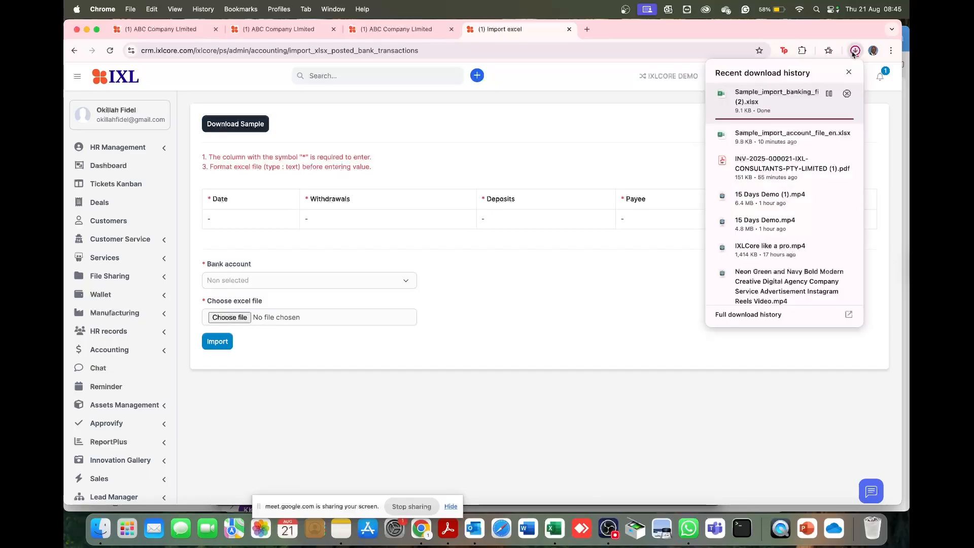
left_click(765, 103)
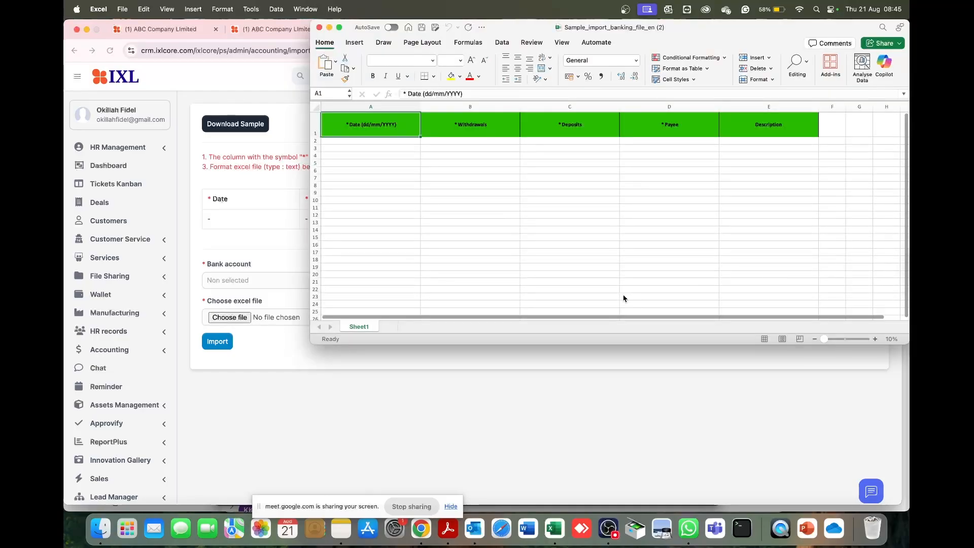
- Enter date 01/08/2025 and a deposit of 2000 in row 2 of the sample sheet, leaving the withdrawal blank
left_click(369, 141)
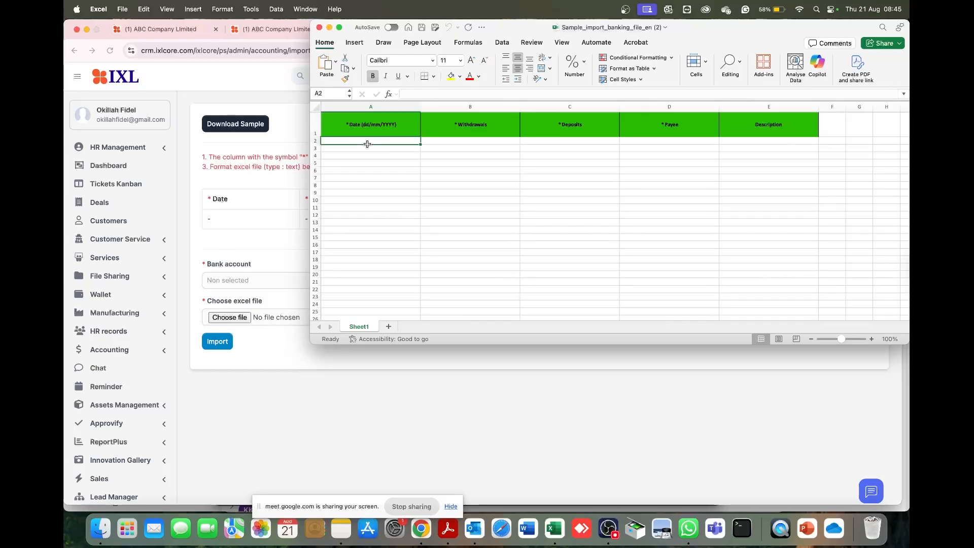
type("01/")
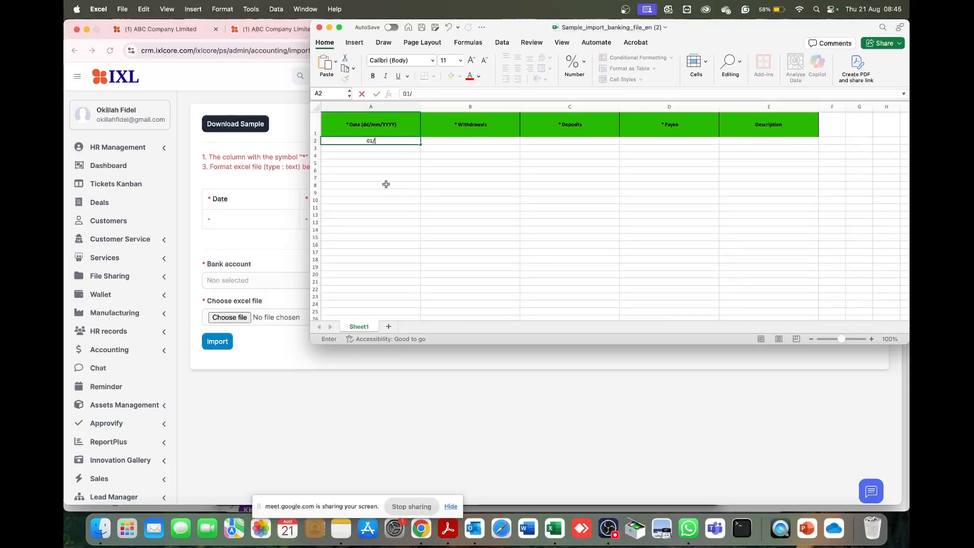
type("08/2025")
key("Tab")
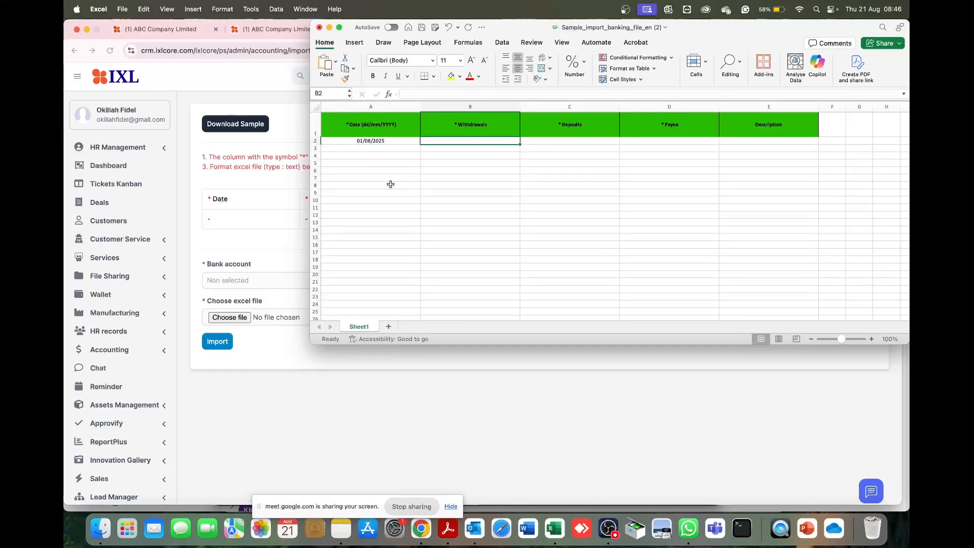
key("Tab")
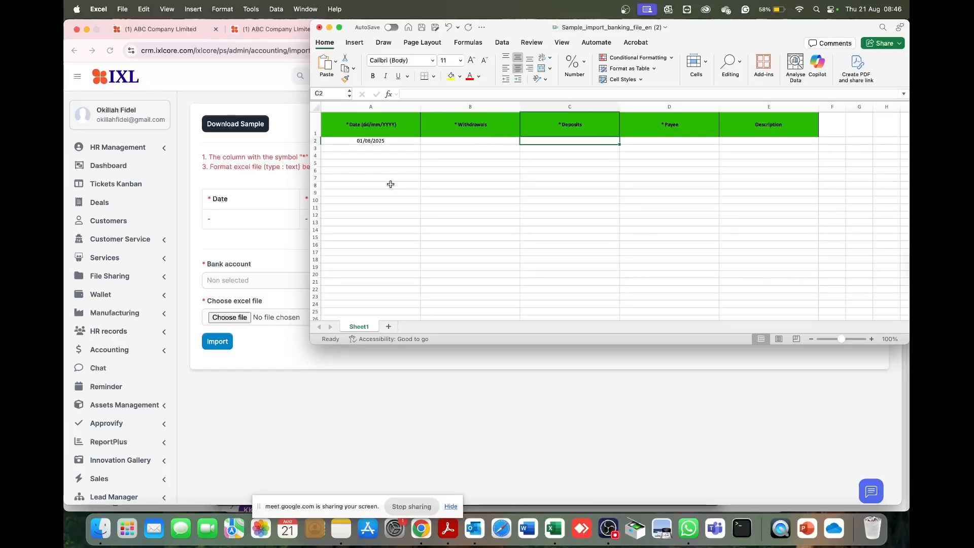
type("2000")
key("Tab")
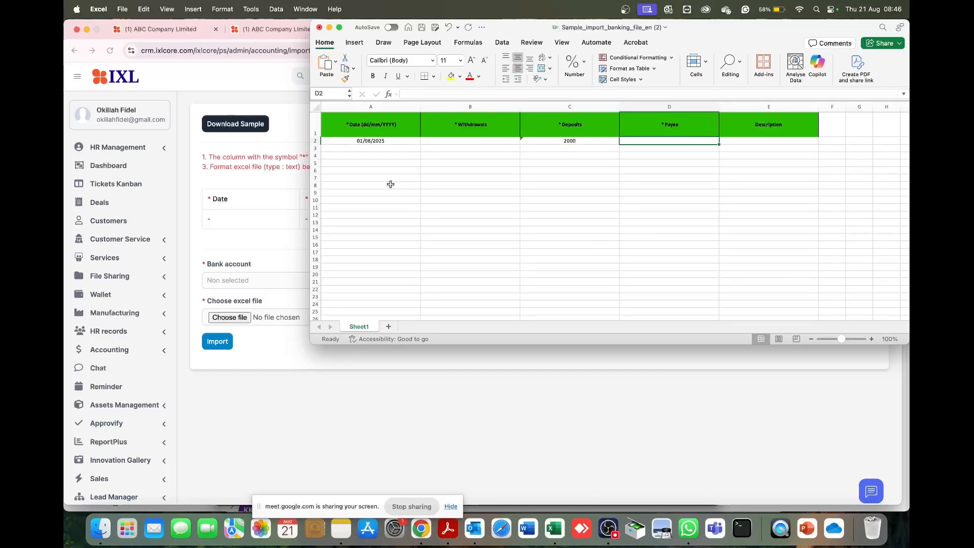
- Complete the row 2 transaction with payee ABC and description "Invoice number 13"
type("ABC")
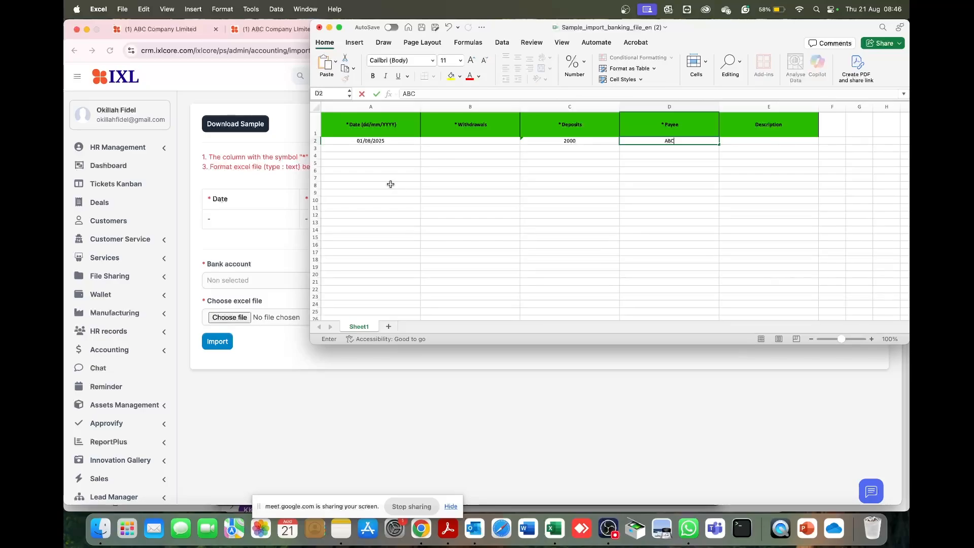
key("Tab")
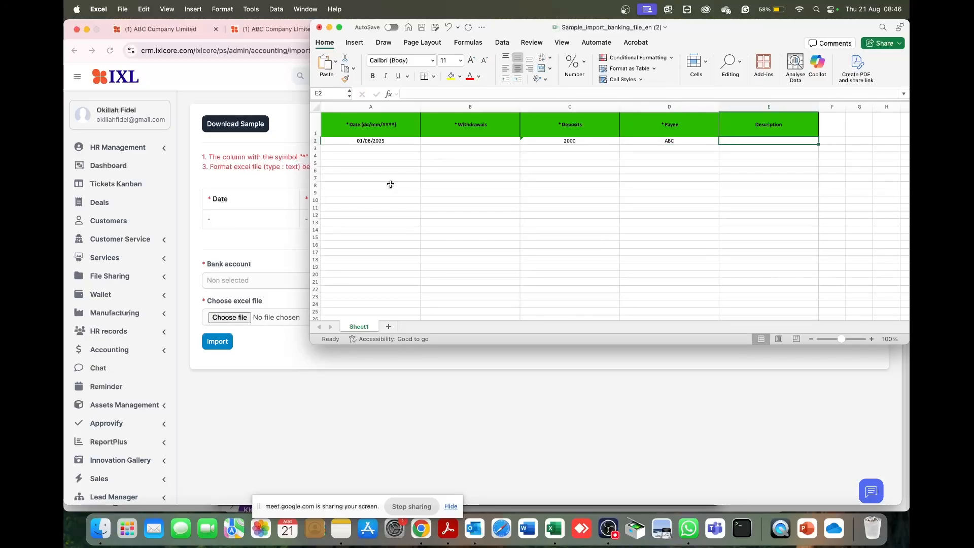
type("Invoice")
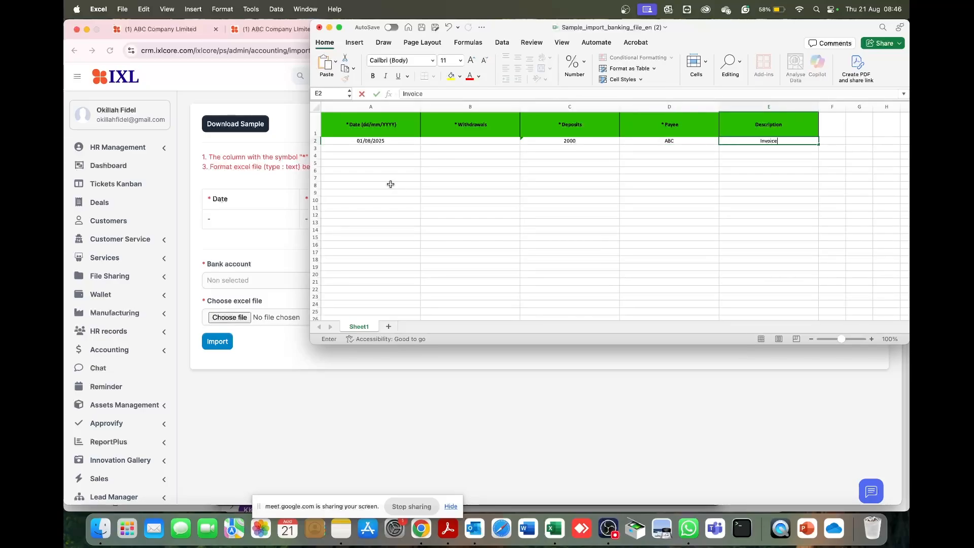
type(" number ")
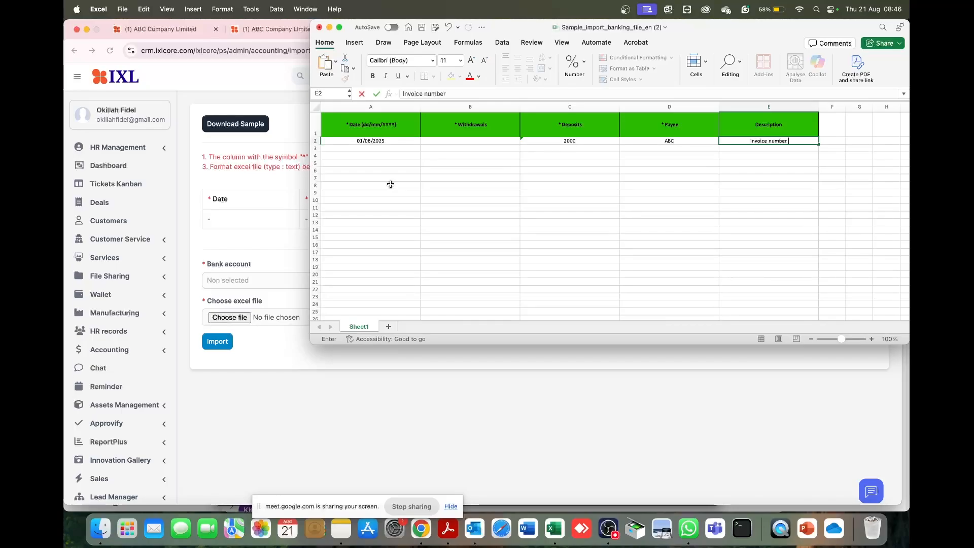
type("13")
- Copy the date from A2 into cells A3 and A4
left_click(383, 143)
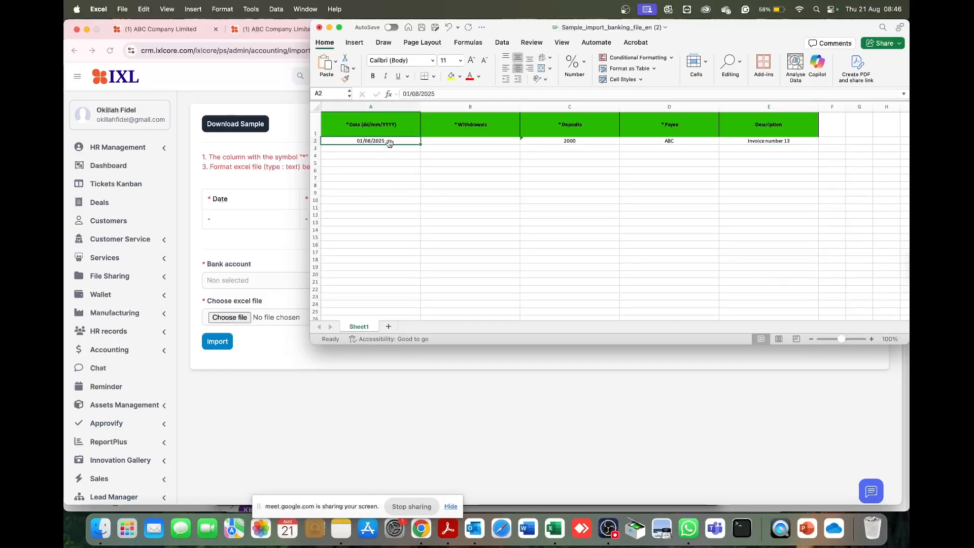
key("super+c")
left_click_drag(382, 148, 381, 157)
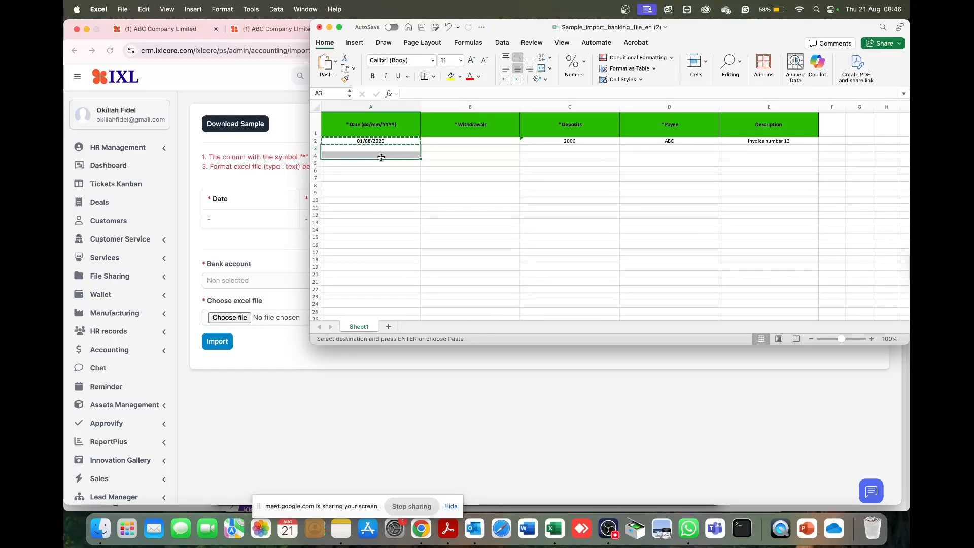
key("super+v")
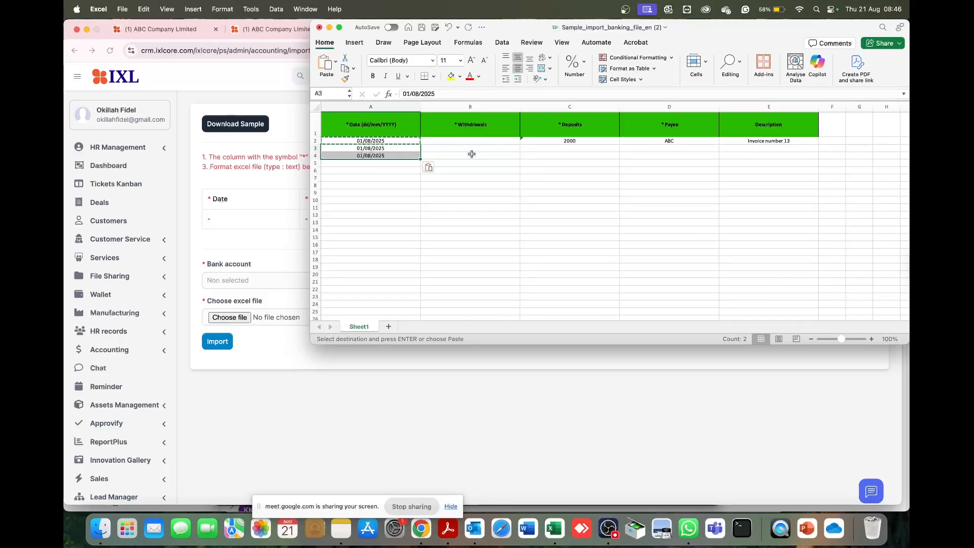
- Enter a withdrawal of 100 with payee Bank Charges in row 3
left_click(472, 148)
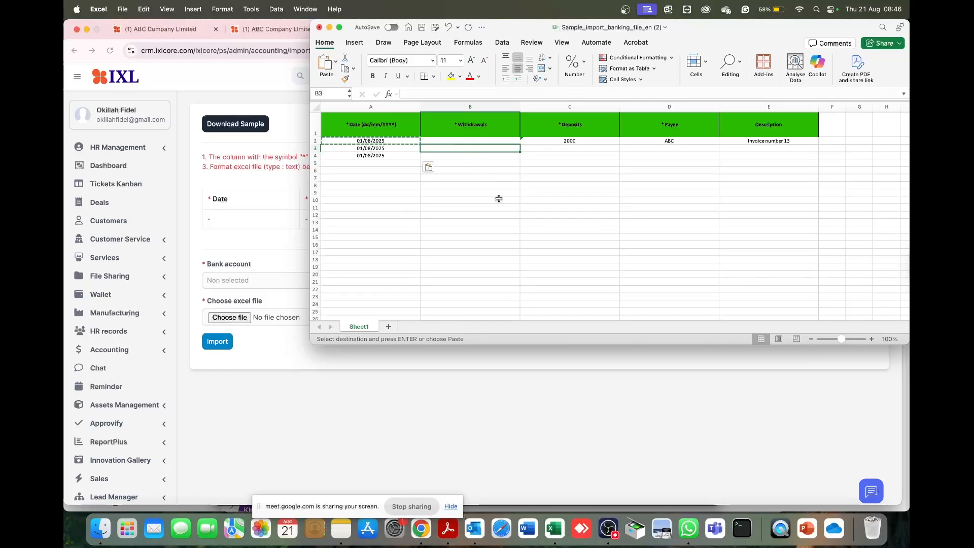
type("100")
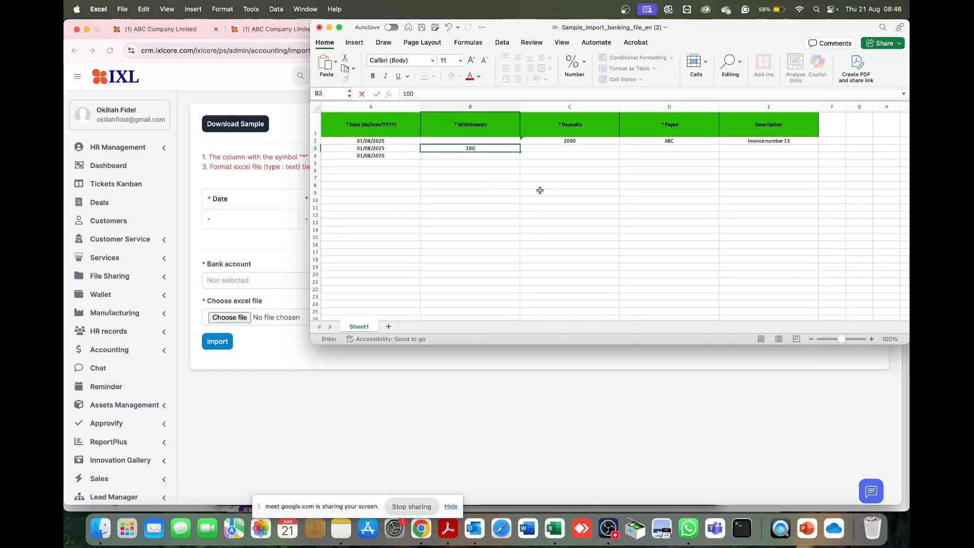
left_click(655, 150)
type("Bank")
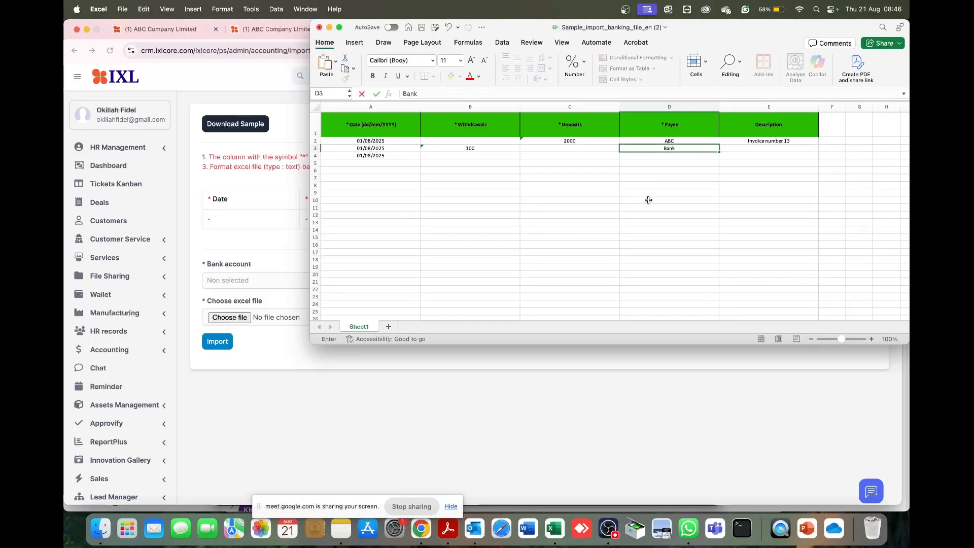
type(" Charges")
key("Tab")
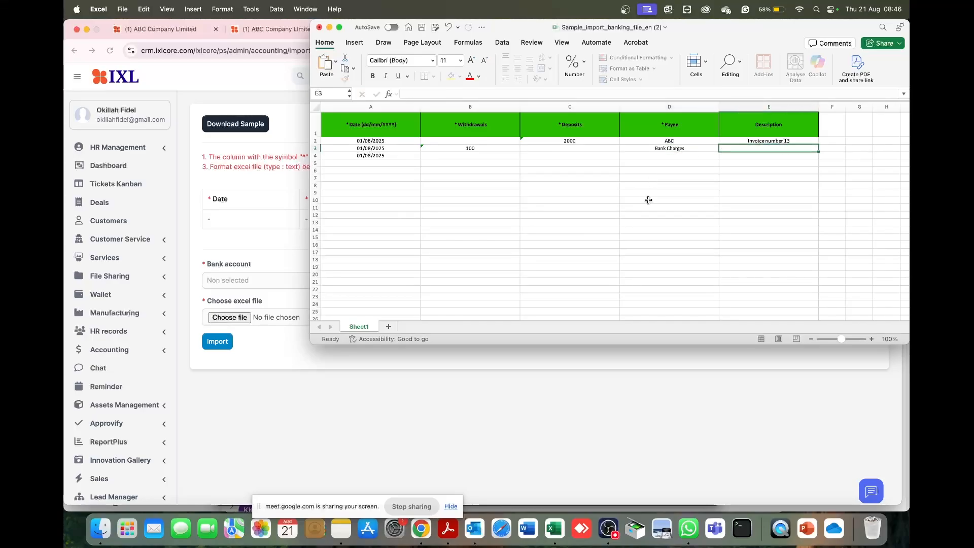
- Enter Bank Charges as the description of the row 3 transaction
type("Bank Ch")
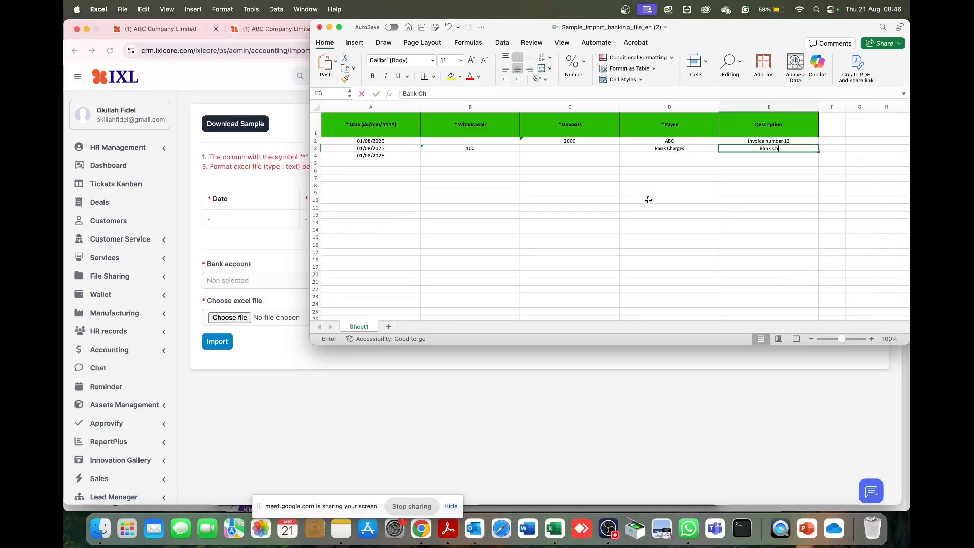
type("rges")
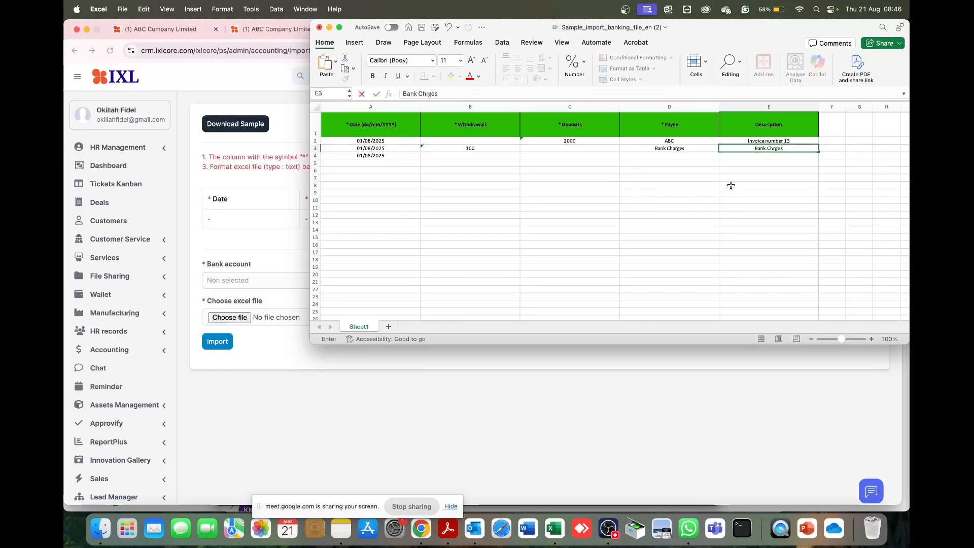
key("BackSpace")
key("BackSpace")
key("BackSpace")
type("arges")
left_click(715, 192)
- Enter a deposit of 450000 with payee abc in row 4
left_click(441, 155)
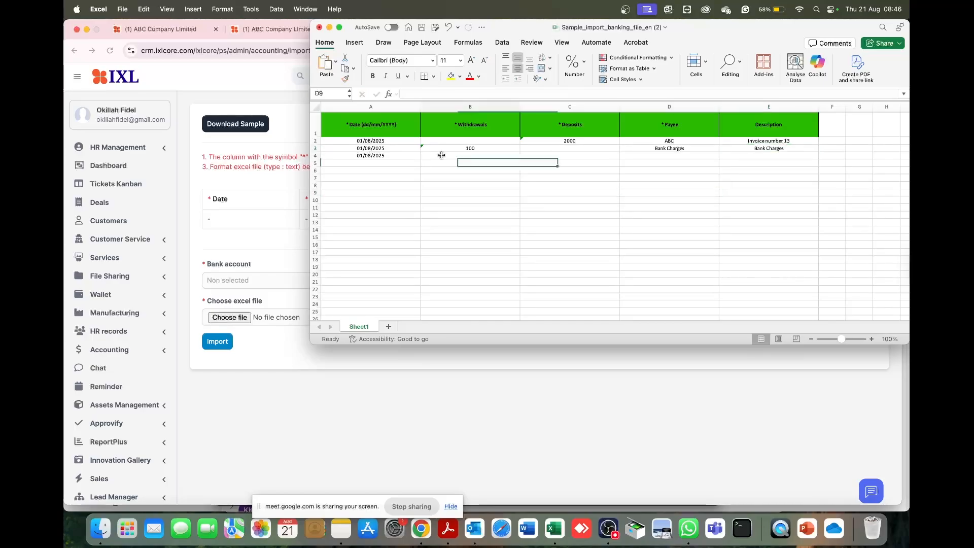
left_click(564, 155)
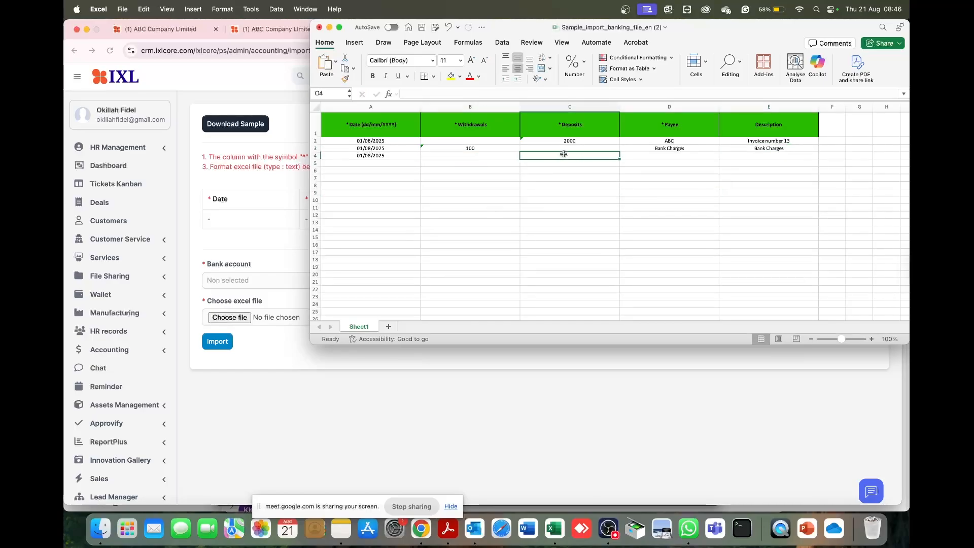
type("45000")
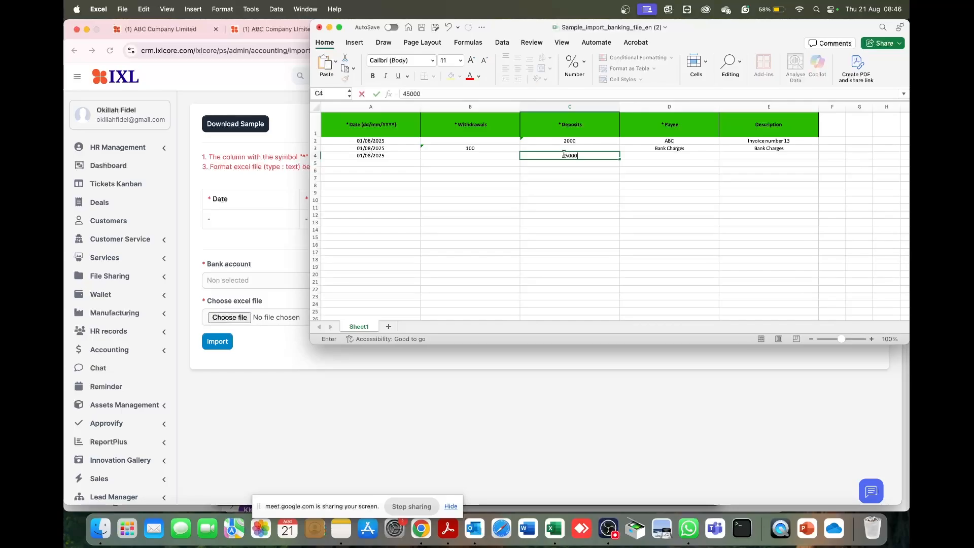
type("0")
left_click(660, 154)
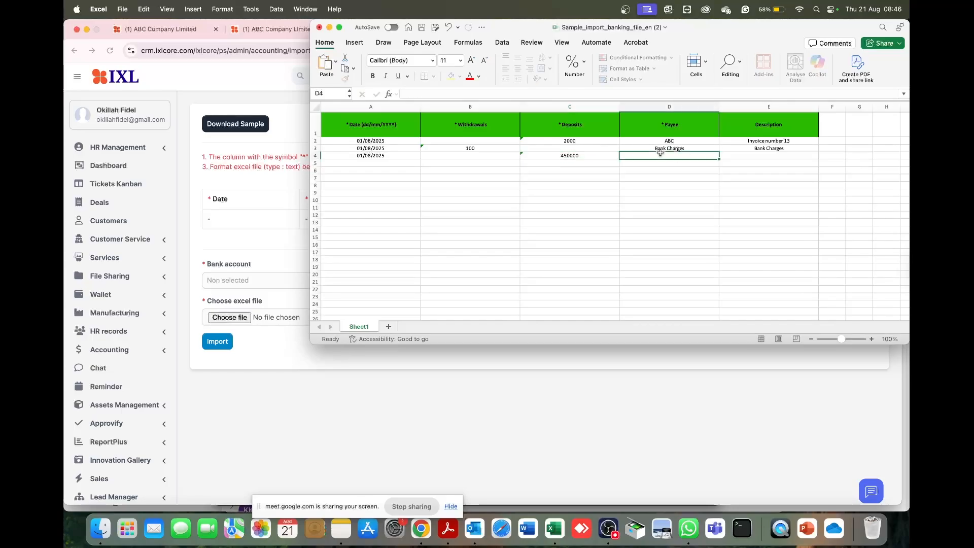
type("abc")
key("Tab")
- Enter "invoice 45" as the row 4 description and save the workbook
type("inco")
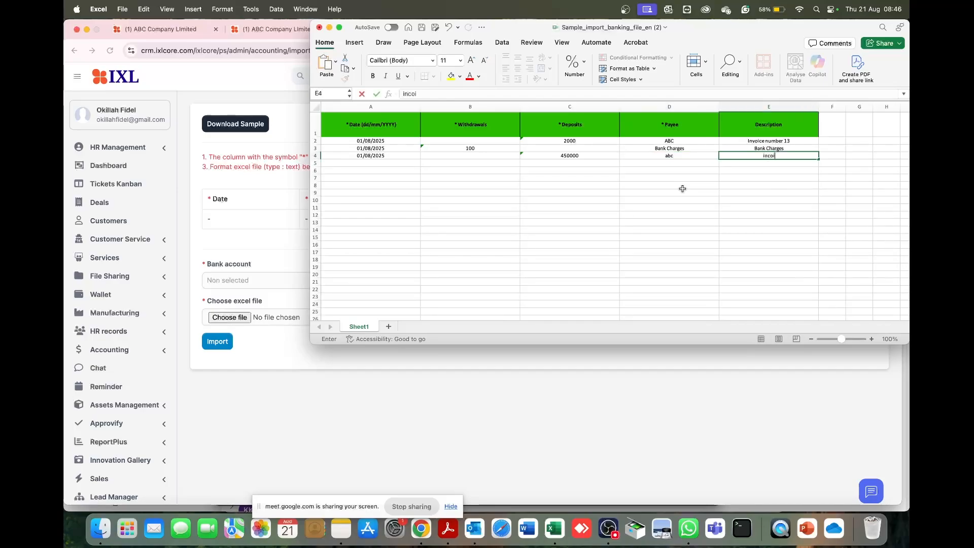
key("BackSpace")
key("BackSpace")
type("v")
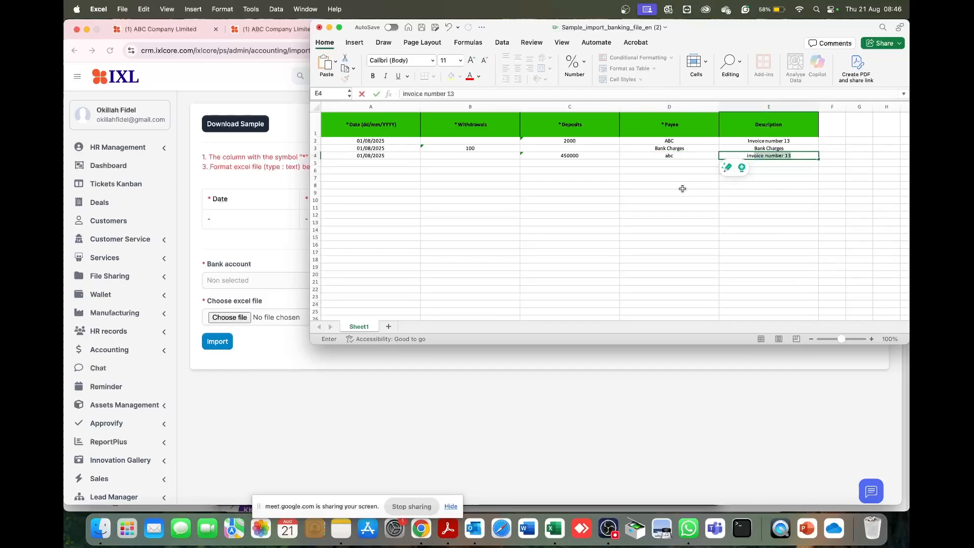
type("oice 45")
left_click(667, 222)
left_click(420, 28)
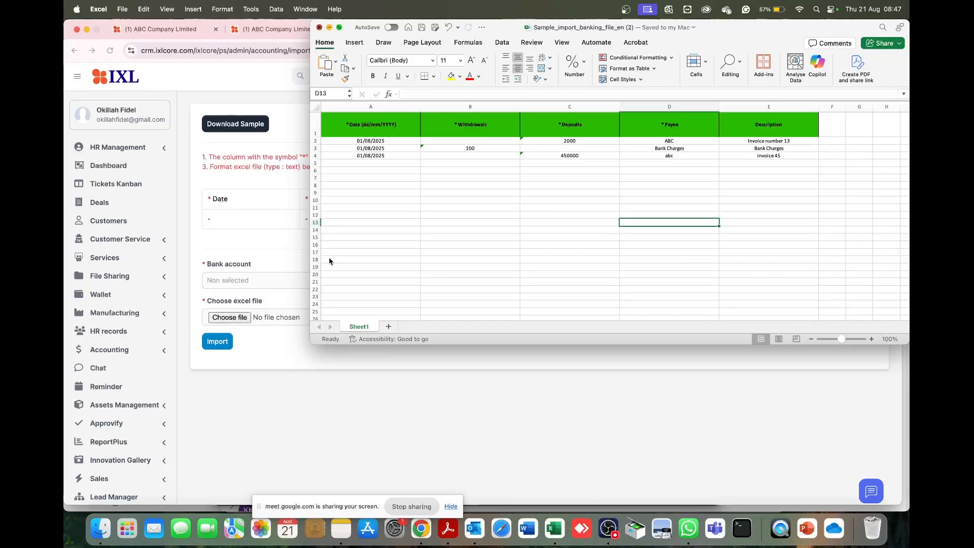
- Switch back to the IXL import page in Chrome and set the bank account to Kenya Commercial Bank
left_click(250, 244)
left_click(255, 284)
left_click(252, 349)
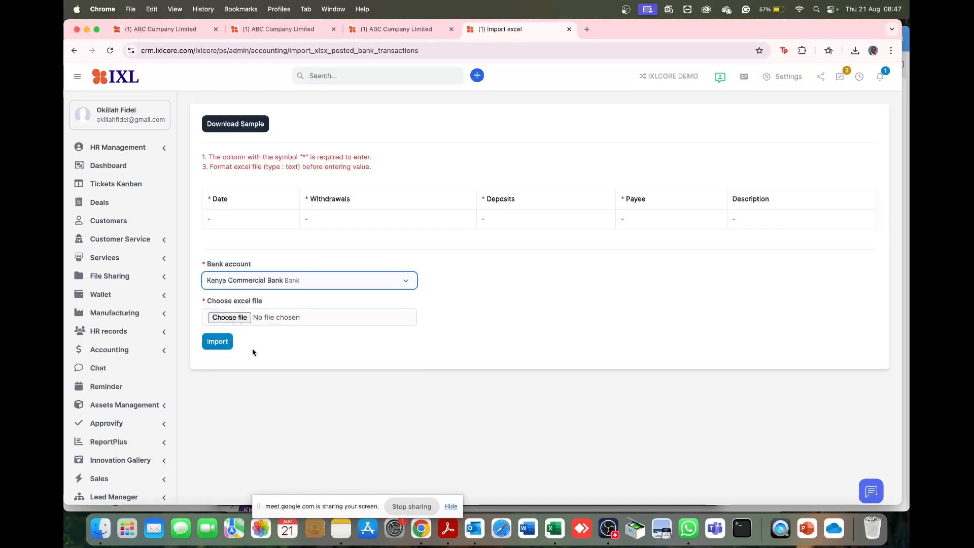
left_click(272, 282)
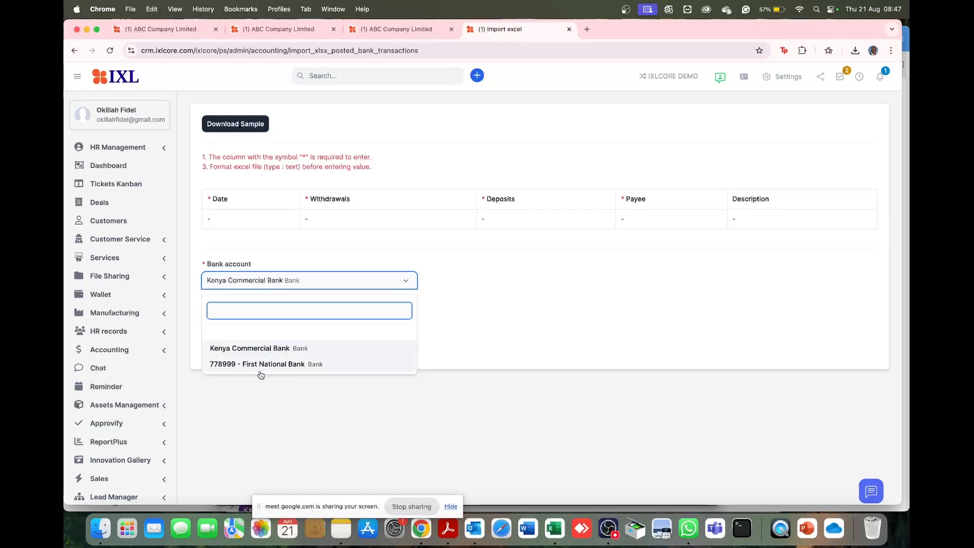
left_click(276, 348)
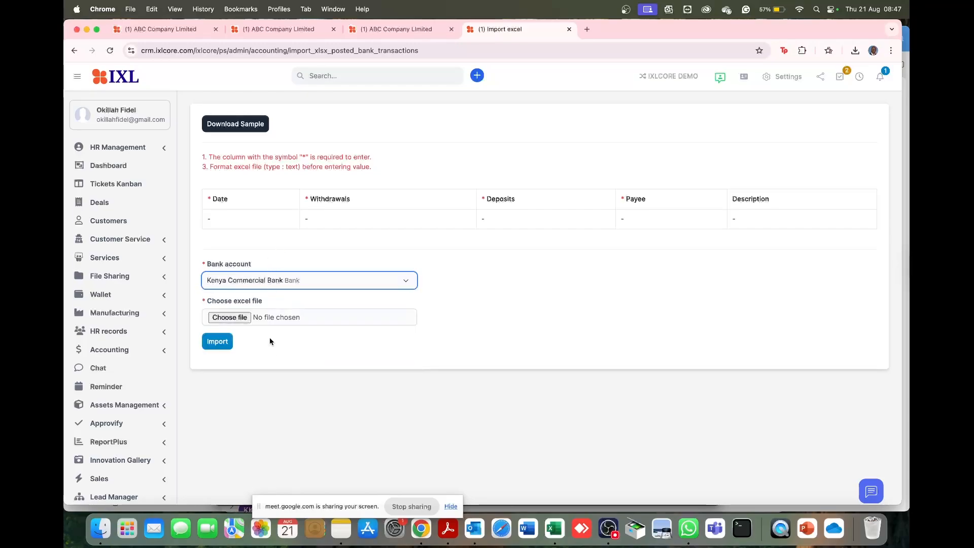
- Choose Sample_import_banking_file_en (2).xlsx from the Downloads folder as the Excel file and import it
left_click(241, 318)
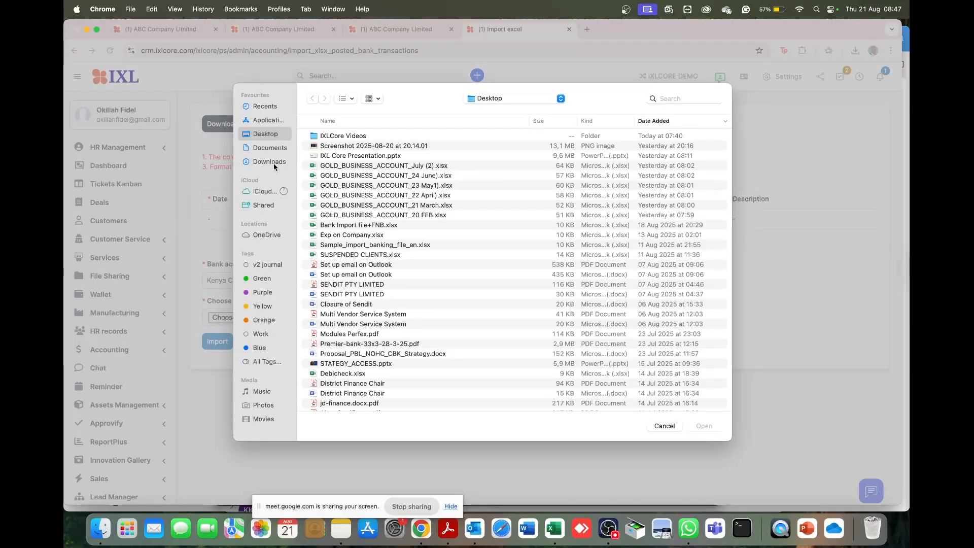
left_click(271, 162)
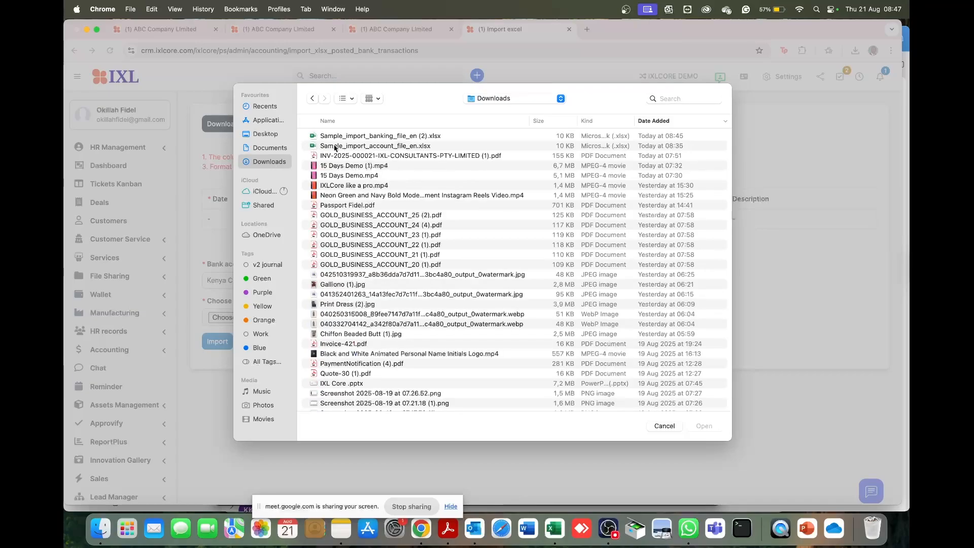
left_click(360, 137)
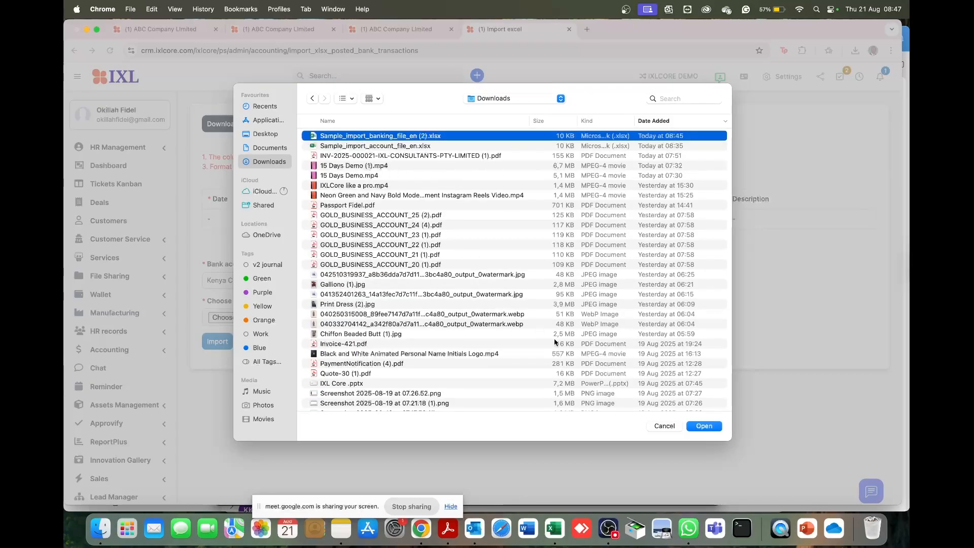
left_click(690, 428)
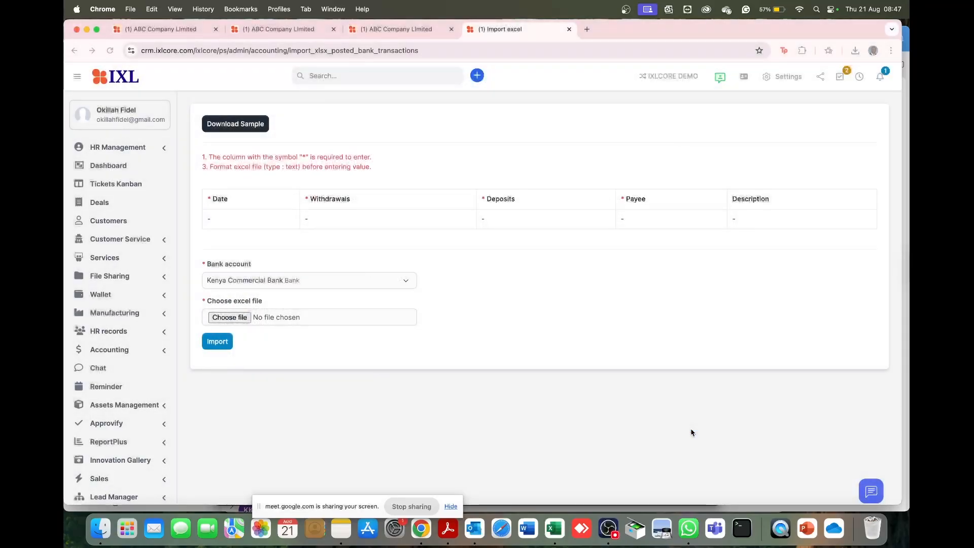
left_click(218, 342)
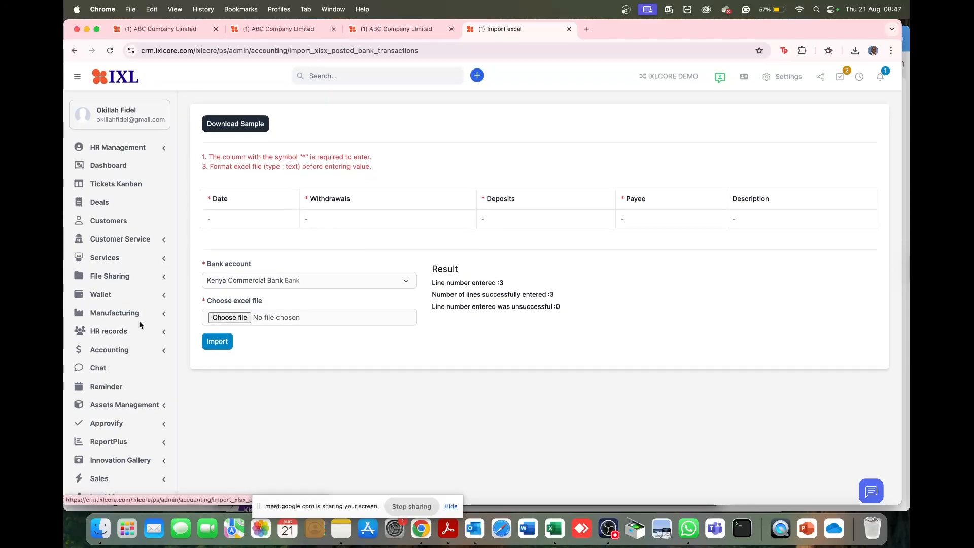
- Show the list of bank accounts in the accounting module's banking section and refresh it
left_click(135, 348)
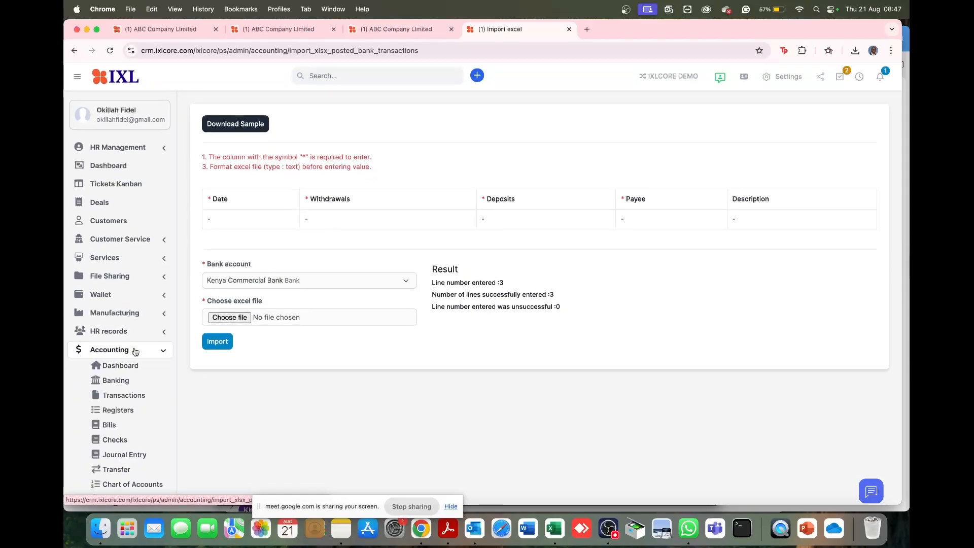
left_click(120, 379)
left_click(496, 207)
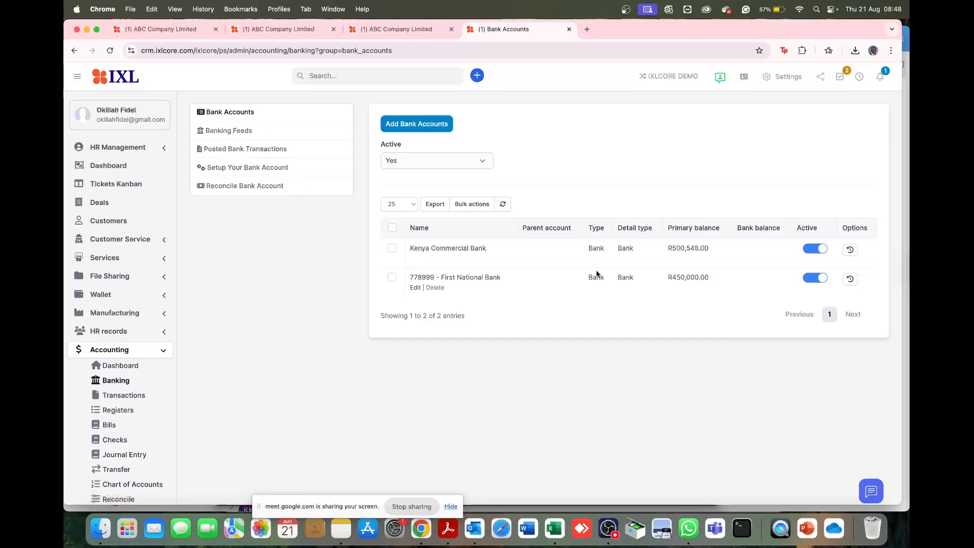
- View the account history report of Kenya Commercial Bank and return to the accounting module's bank accounts list
left_click(851, 251)
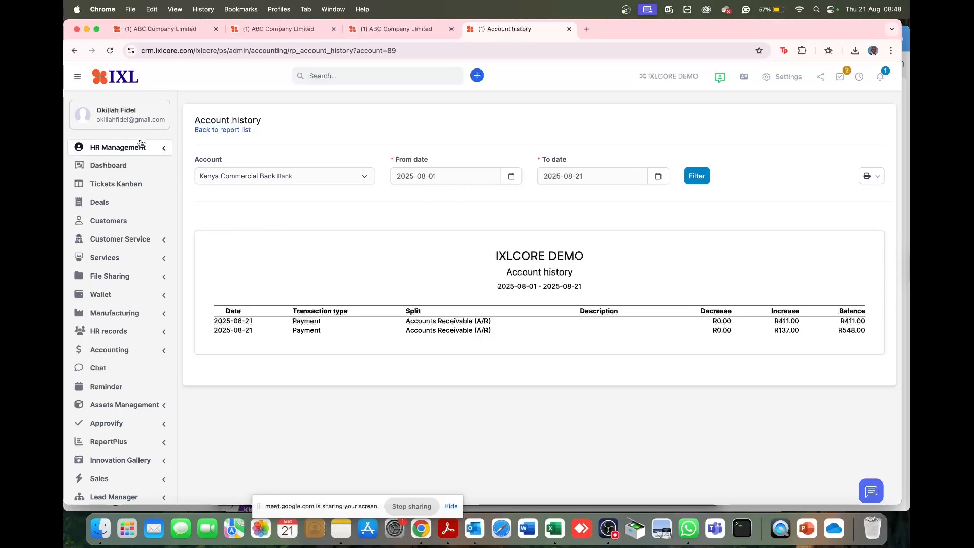
left_click(110, 51)
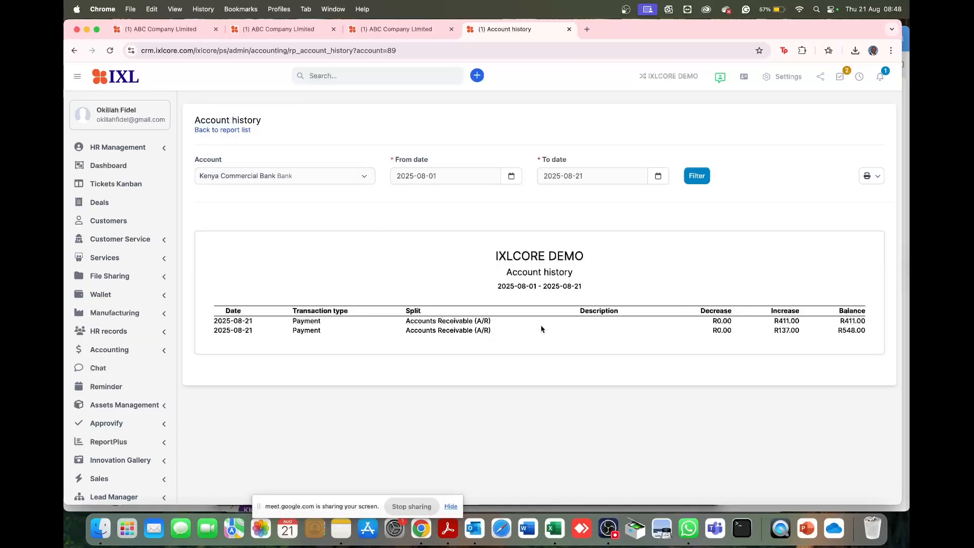
left_click(131, 351)
left_click(120, 381)
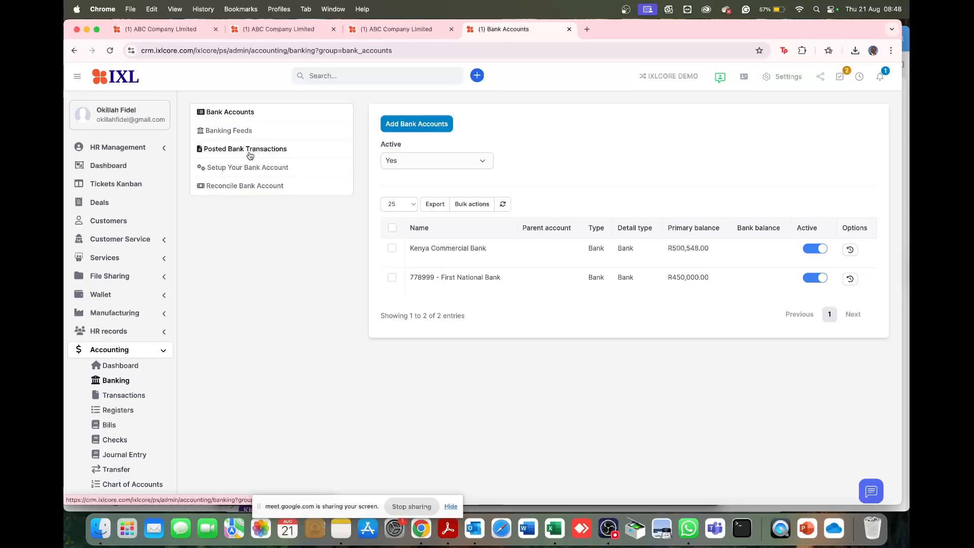
- Select Kenya Commercial Bank in the bank account setup, and show the banking feeds of First National Bank
left_click(249, 169)
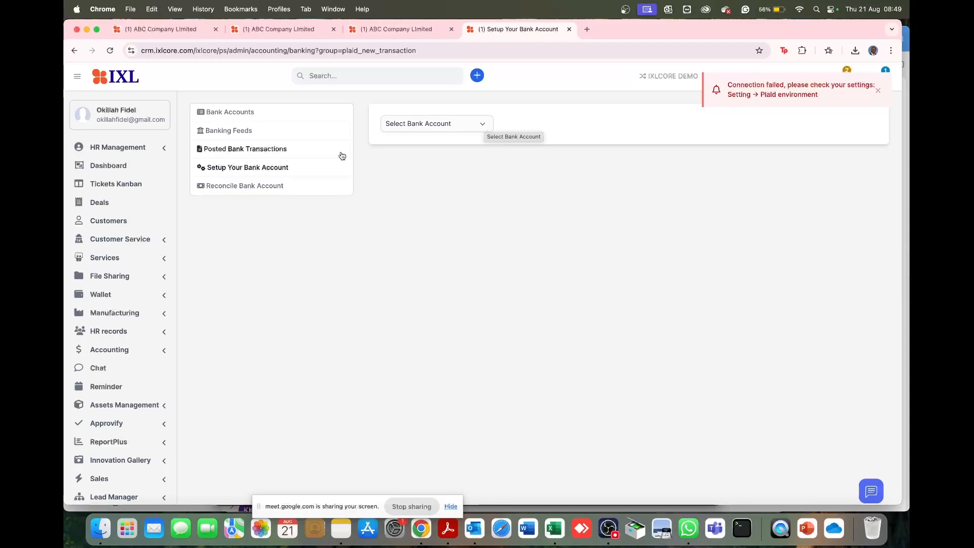
left_click(482, 125)
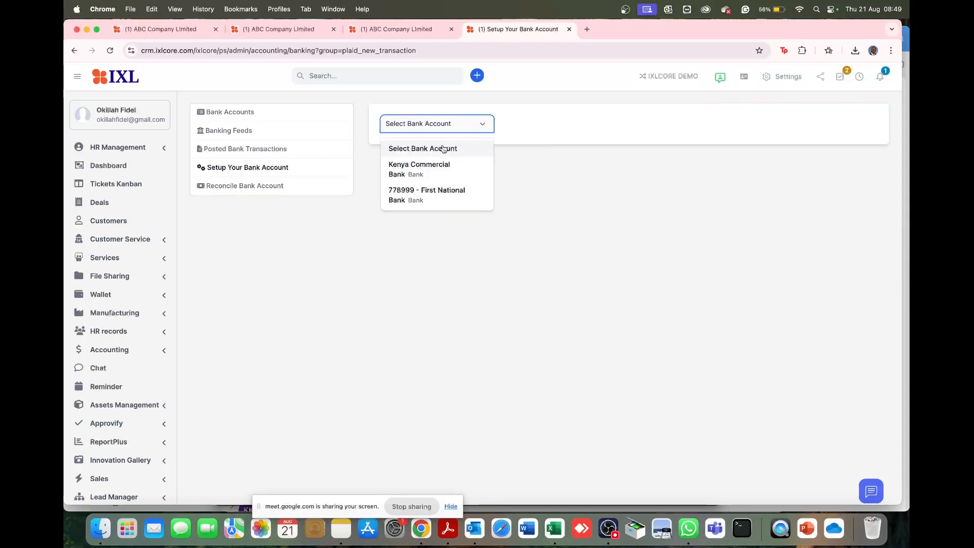
left_click(437, 168)
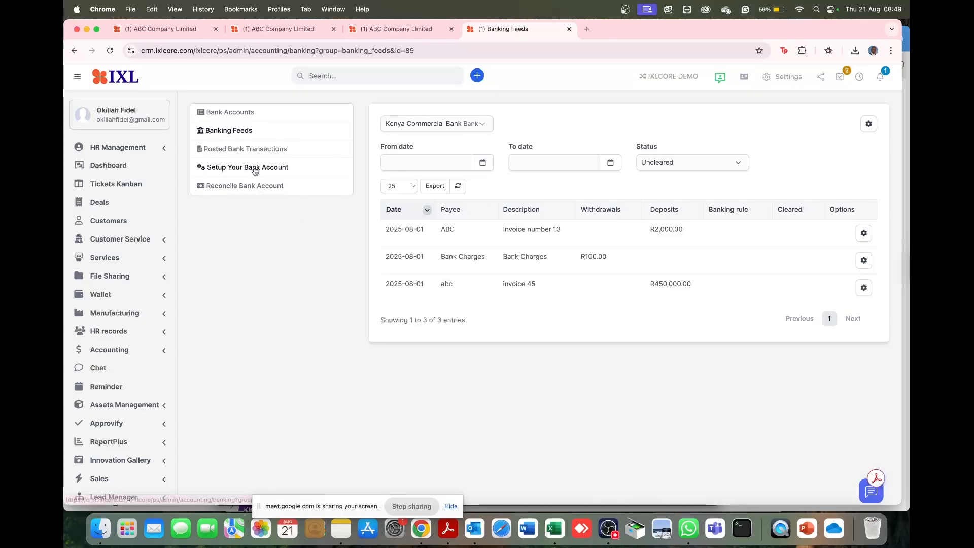
left_click(447, 125)
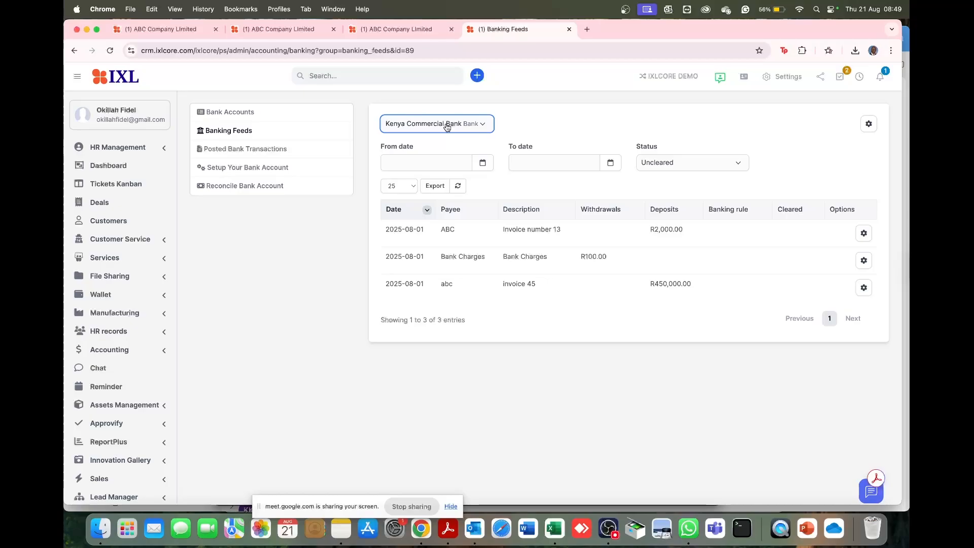
left_click(432, 193)
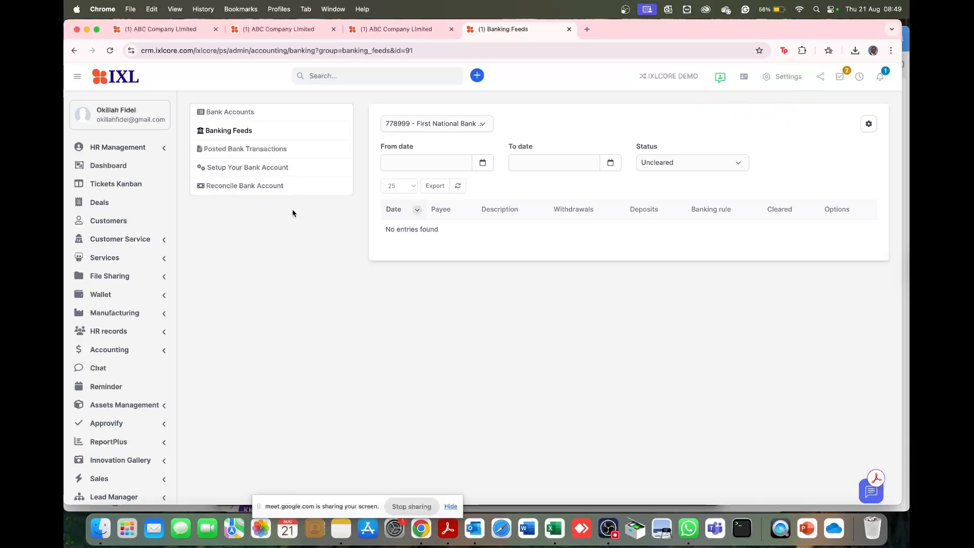
- Open bank account reconciliation for Kenya Commercial Bank and enter total withdrawals of 350,000 and total deposits of 1,000,000 for the period
left_click(248, 187)
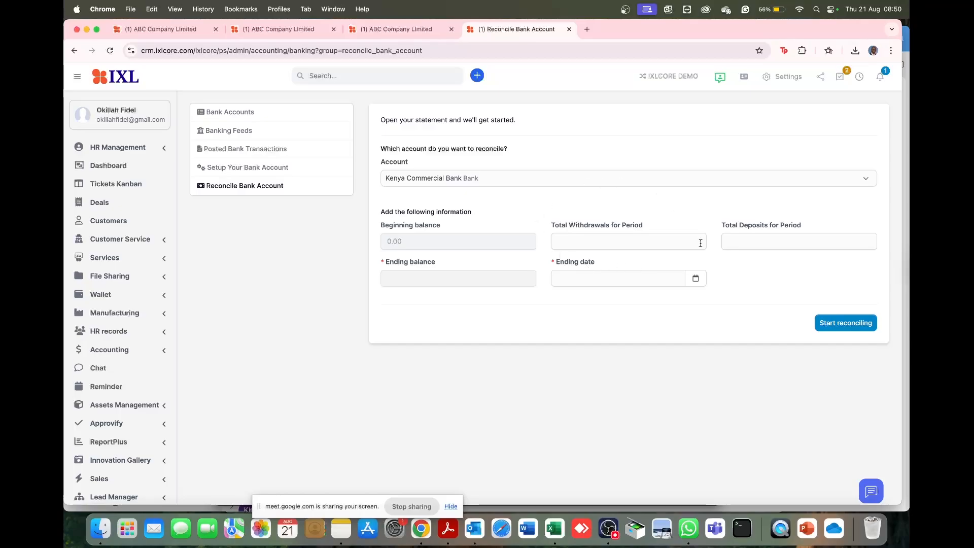
left_click(618, 240)
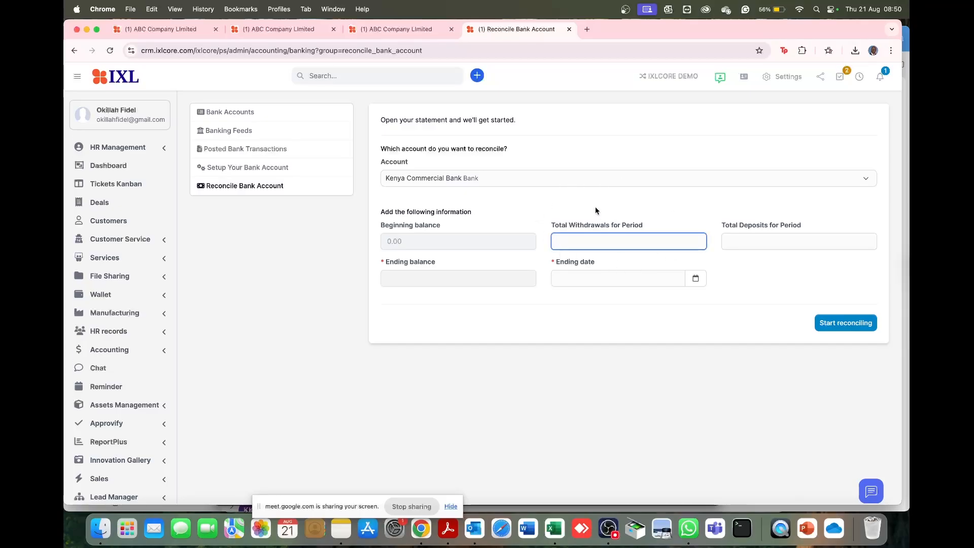
type("350,000")
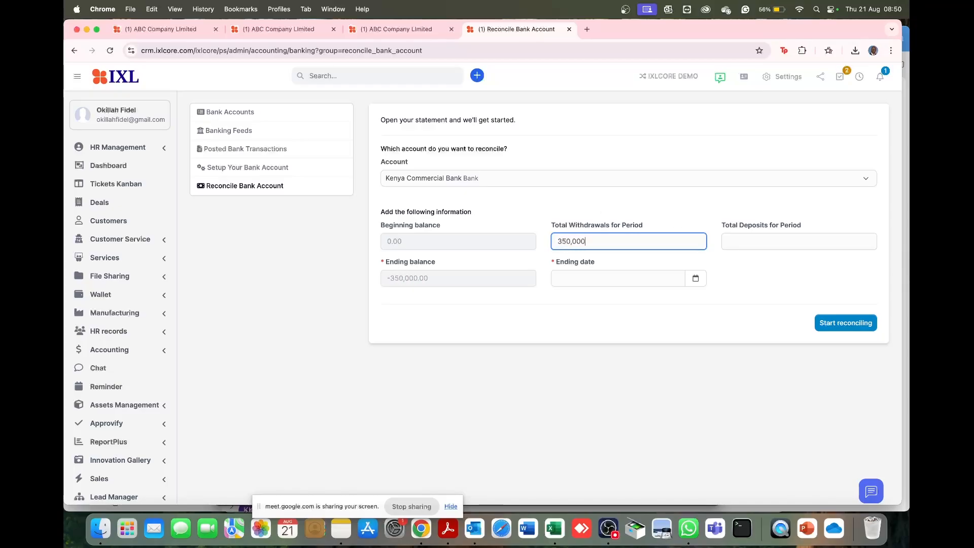
left_click(745, 234)
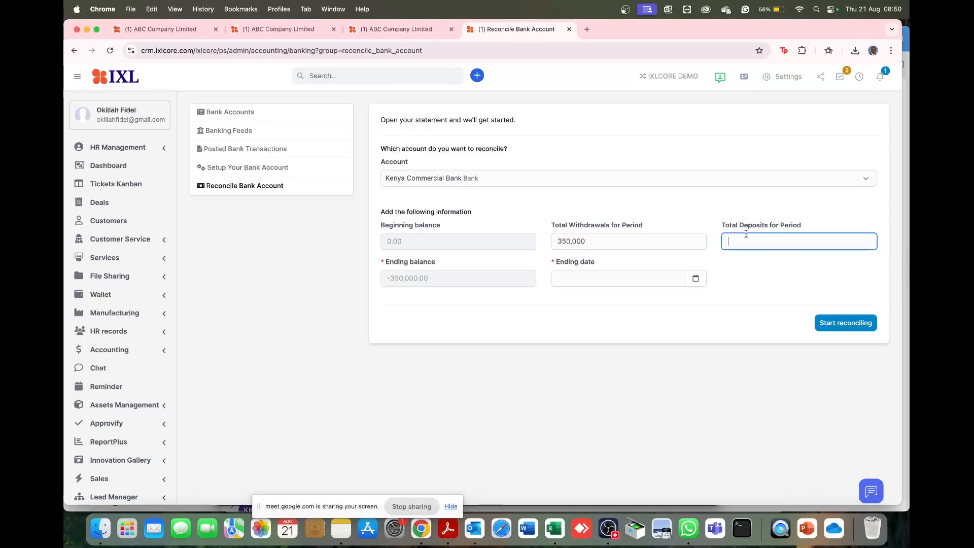
type("1000000")
- Set the reconciliation's ending date to 2025-08-31 and start reconciling
left_click(698, 283)
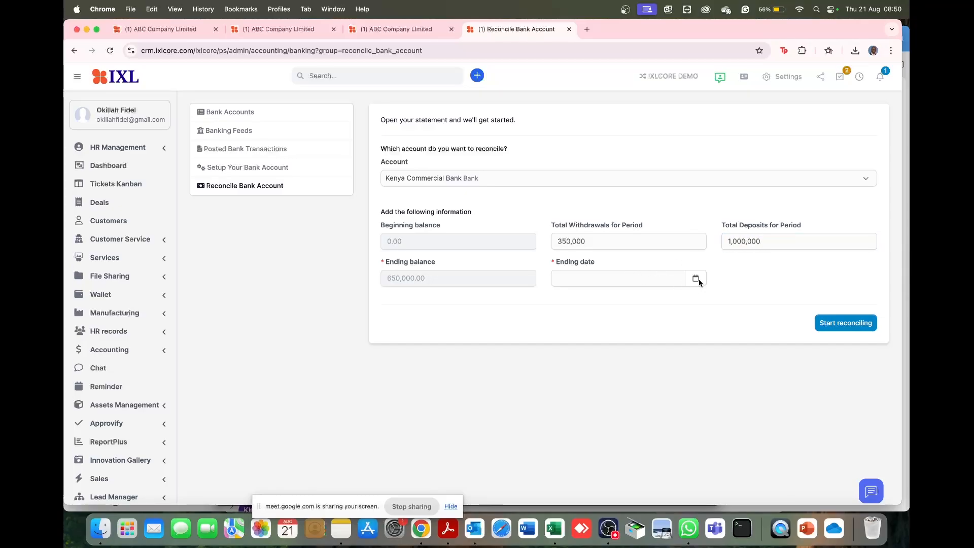
left_click(696, 279)
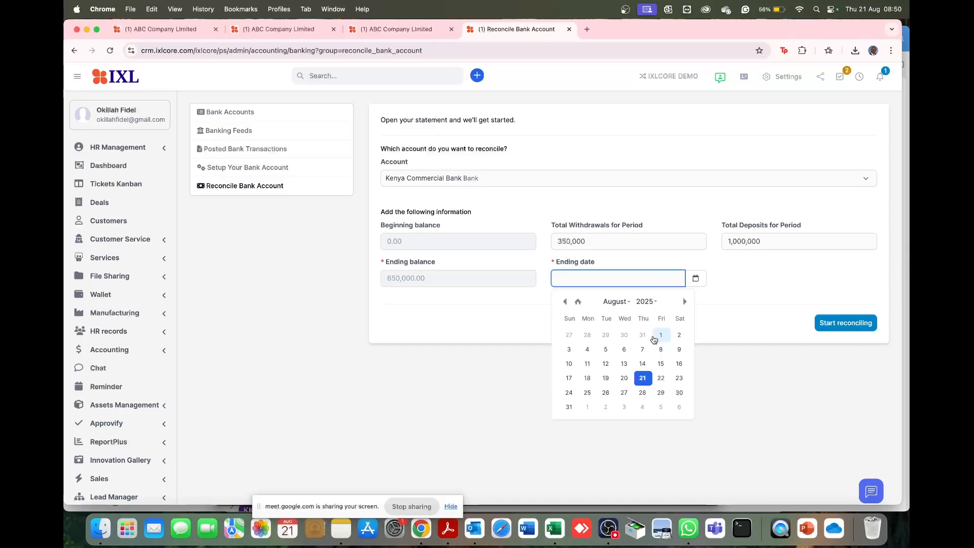
left_click(570, 408)
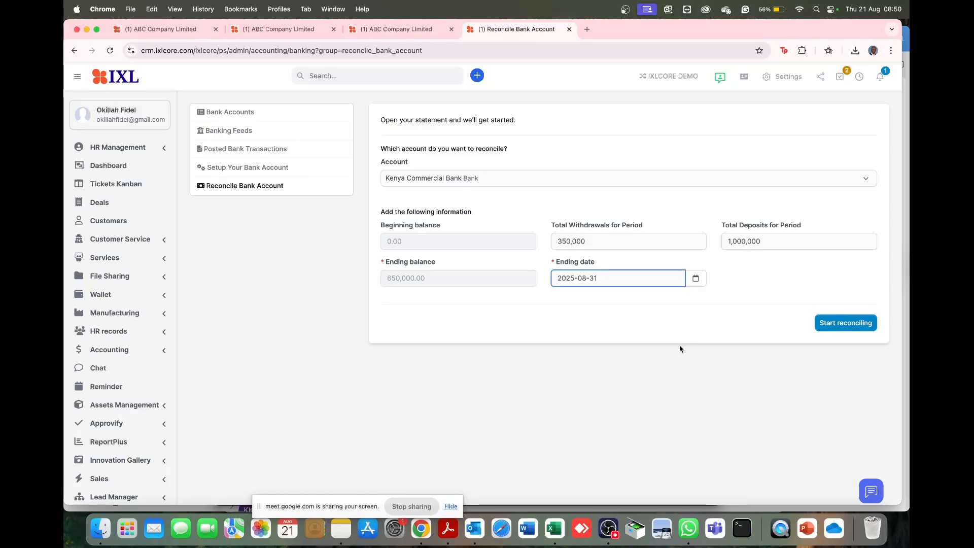
left_click(842, 325)
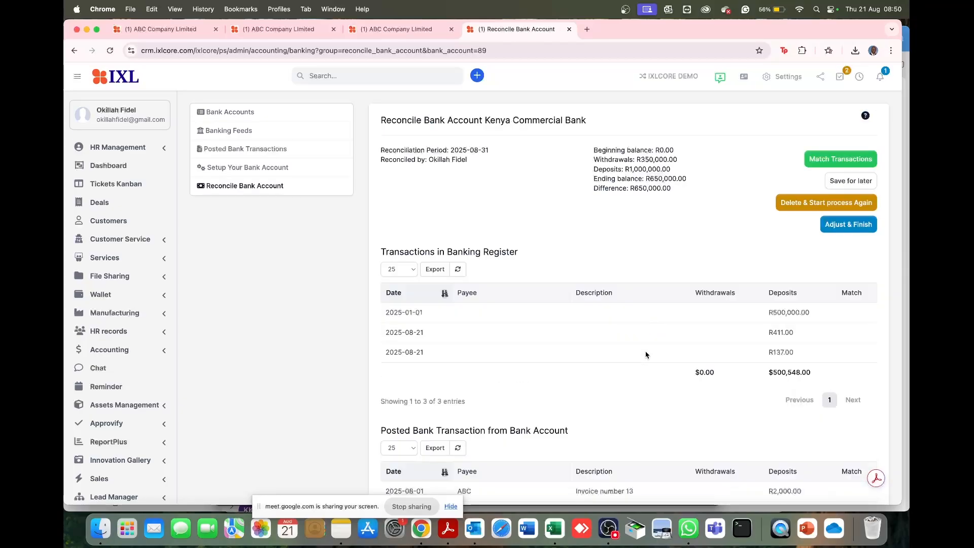
- Examine the banking register transactions and the posted bank transactions on the Kenya Commercial Bank reconciliation page
scroll(645, 355, "down", 5)
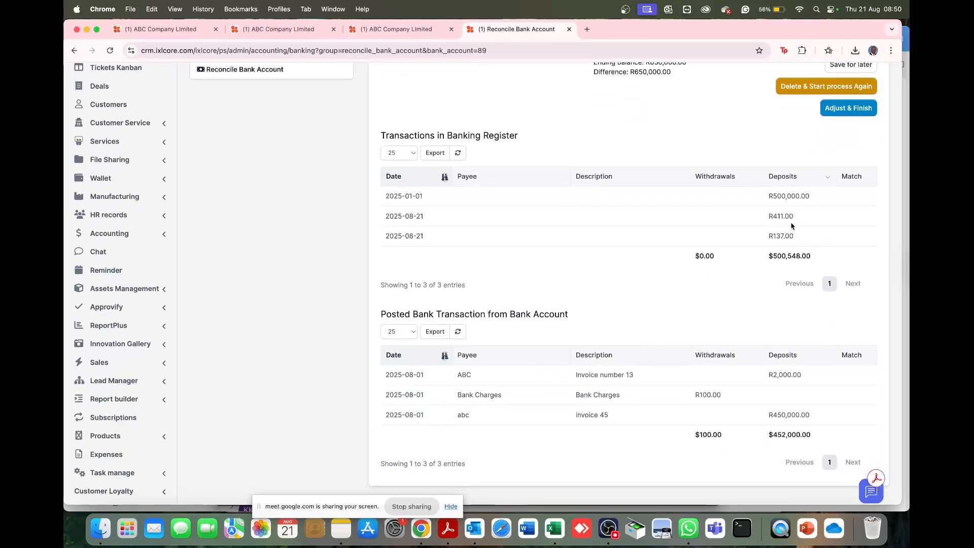
scroll(751, 346, "down", 5)
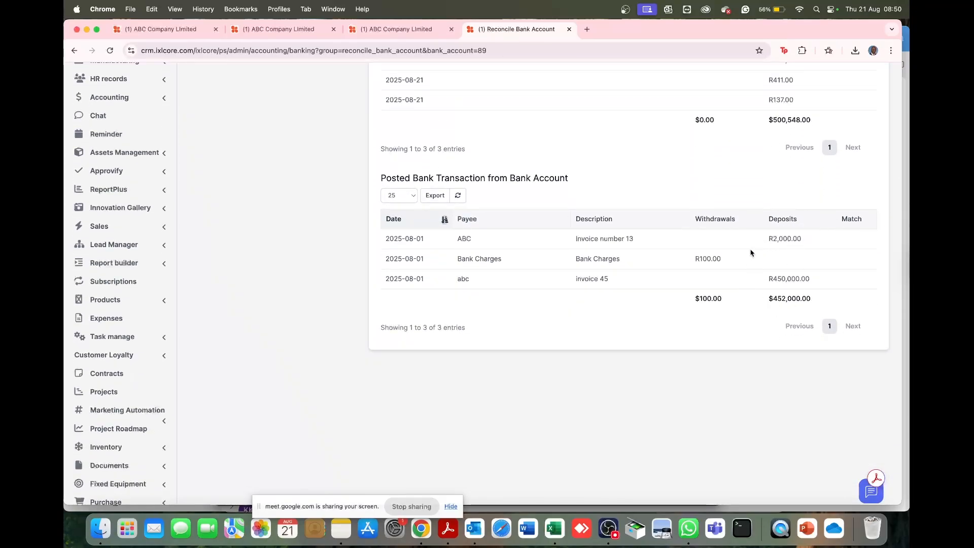
scroll(714, 321, "up", 1)
scroll(714, 322, "up", 4)
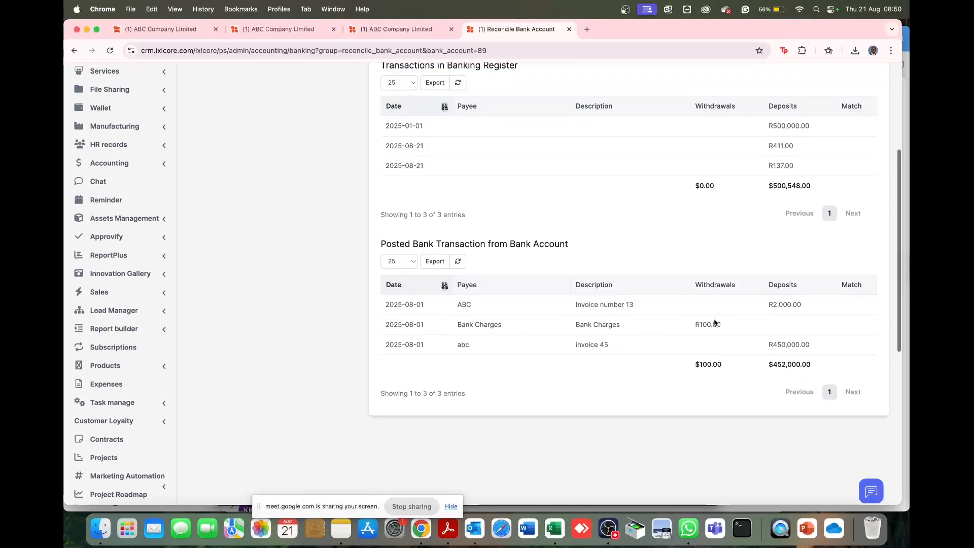
scroll(550, 226, "up", 1)
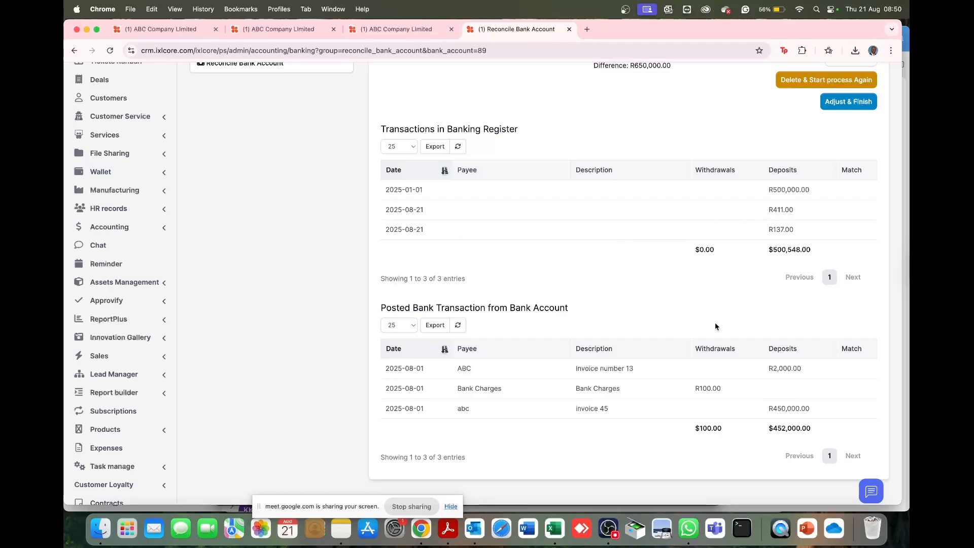
scroll(704, 374, "up", 5)
scroll(634, 381, "down", 5)
scroll(555, 242, "up", 4)
scroll(555, 242, "up", 1)
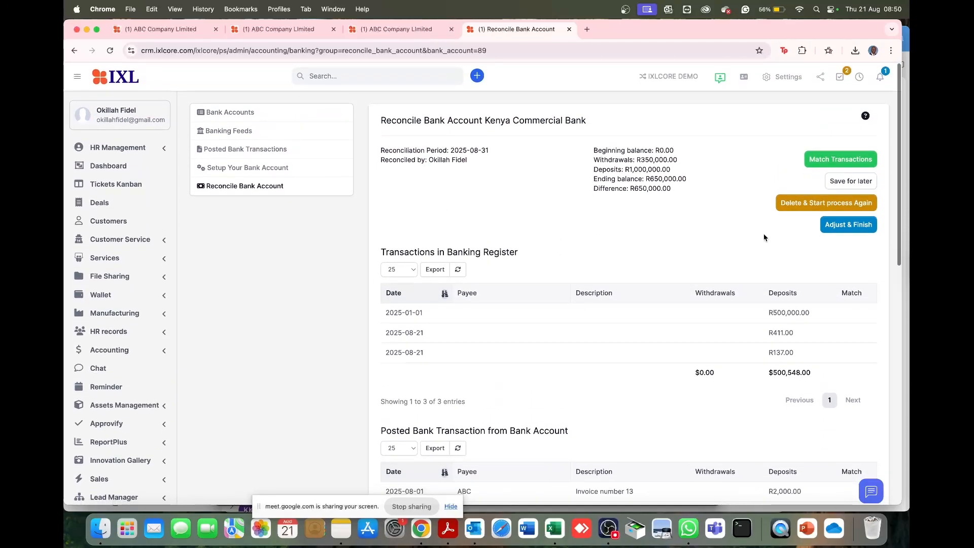
- Run transaction matching for the Kenya Commercial Bank reconciliation and check the match status in both transaction tables
left_click(841, 159)
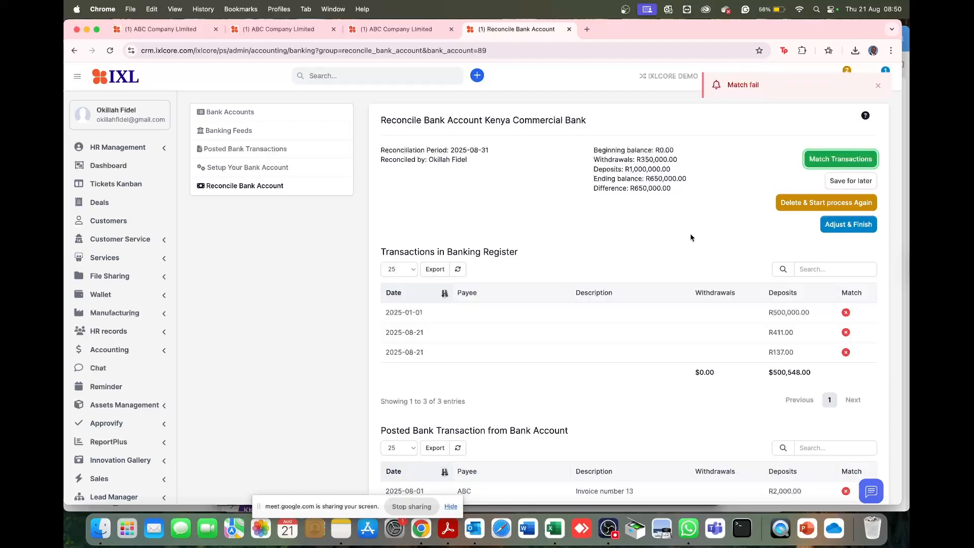
scroll(778, 359, "down", 3)
scroll(811, 304, "up", 3)
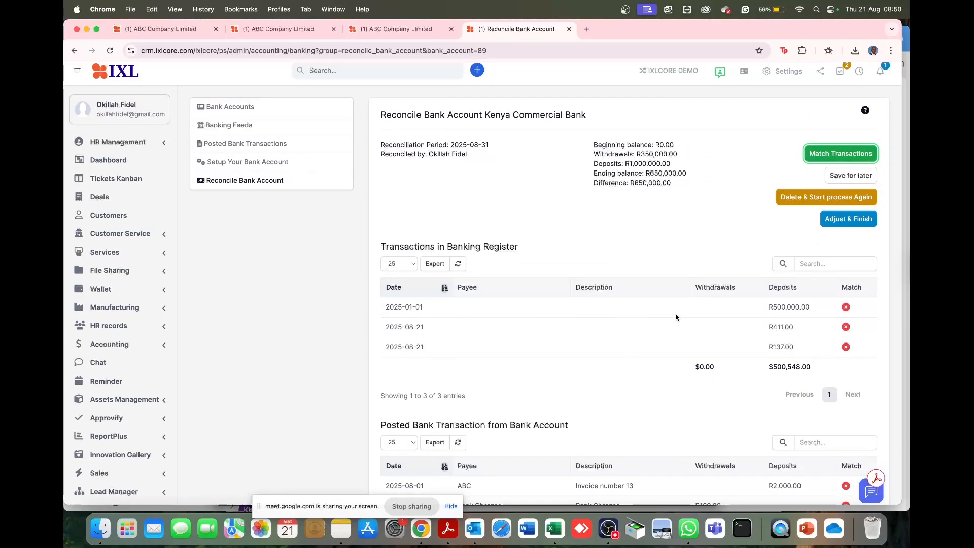
scroll(479, 405, "down", 5)
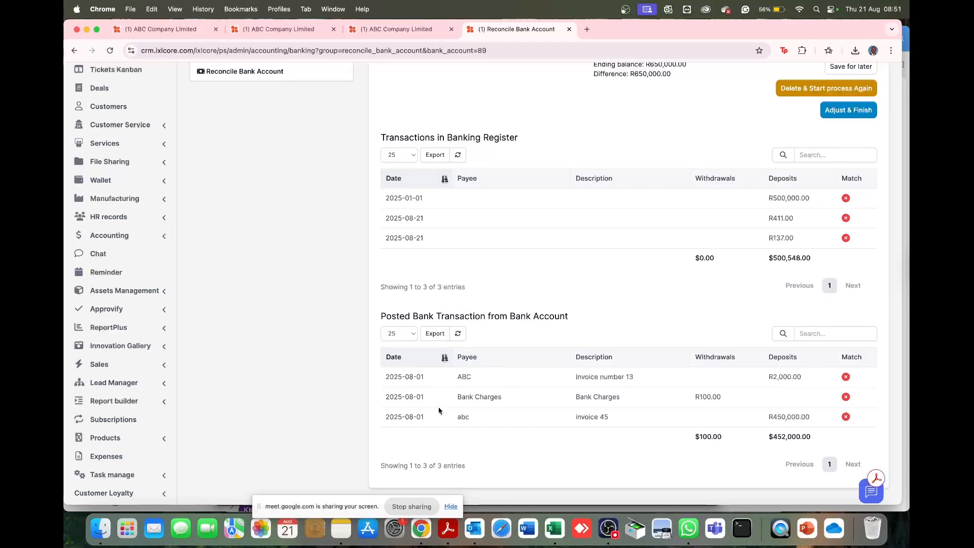
- Compare the dates and amounts of the banking register transactions with those of the posted bank transactions
left_click_drag(386, 217, 447, 241)
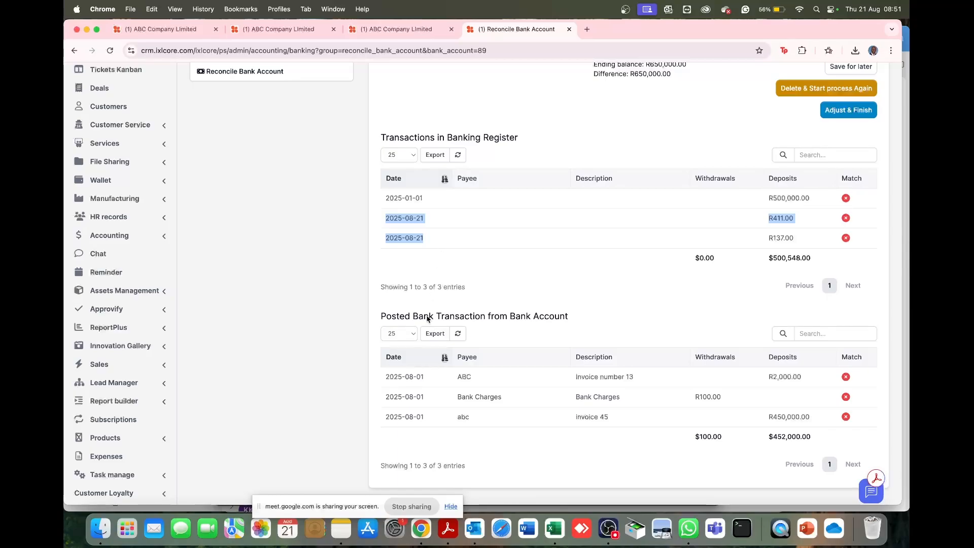
left_click_drag(385, 378, 532, 417)
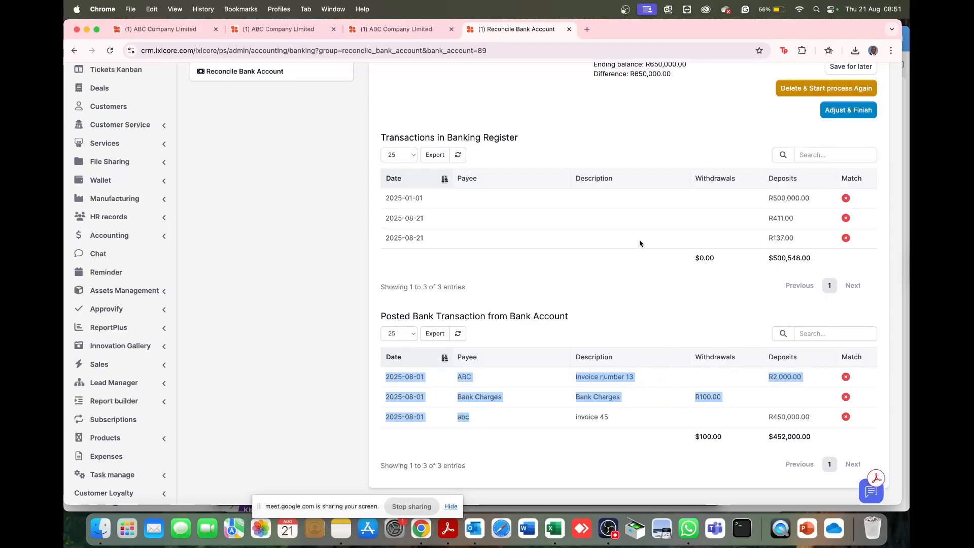
scroll(638, 242, "up", 3)
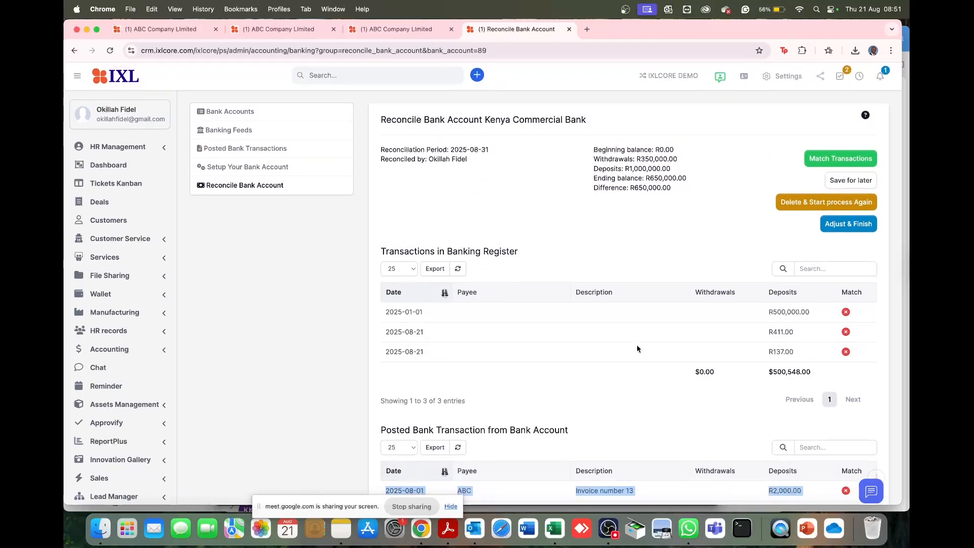
scroll(637, 348, "down", 2)
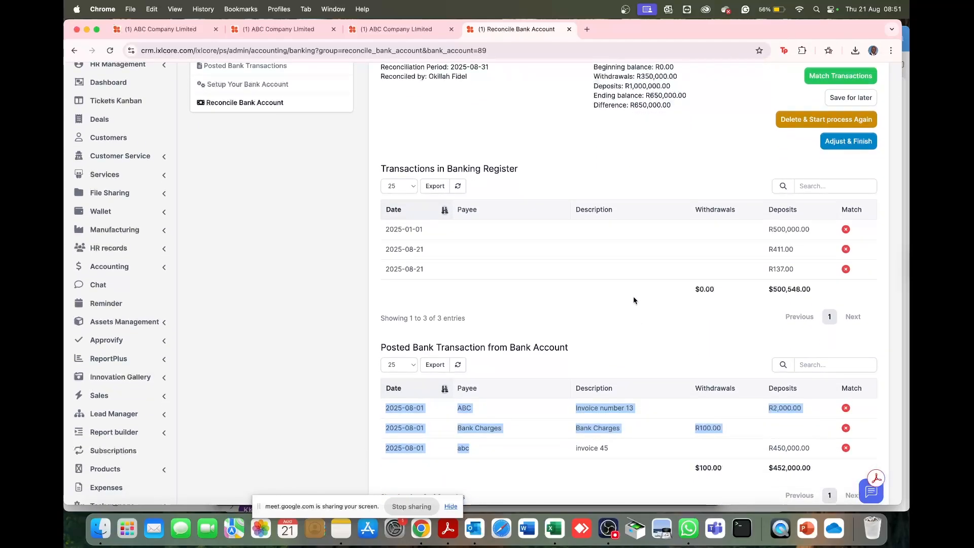
scroll(633, 300, "down", 1)
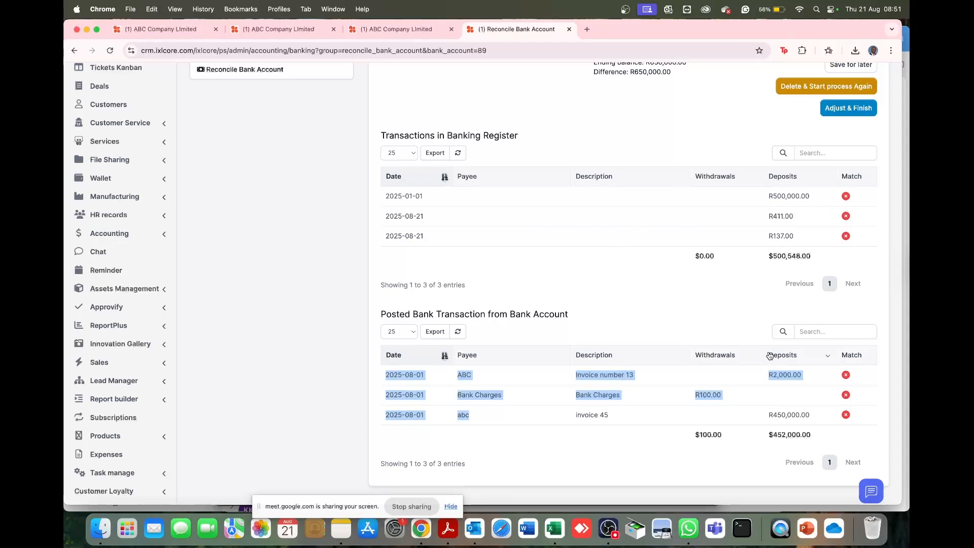
scroll(768, 355, "down", 4)
scroll(767, 323, "up", 6)
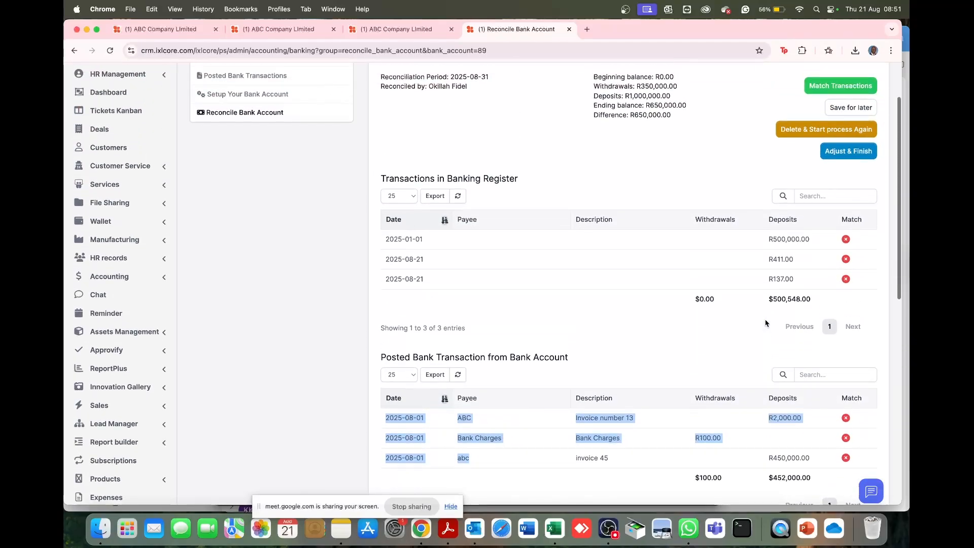
left_click_drag(424, 243, 386, 240)
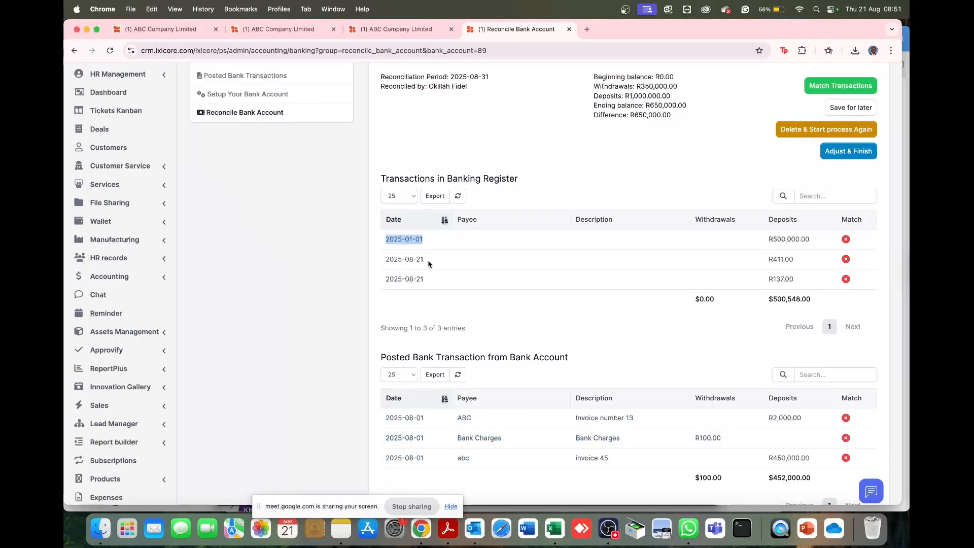
left_click_drag(428, 263, 383, 263)
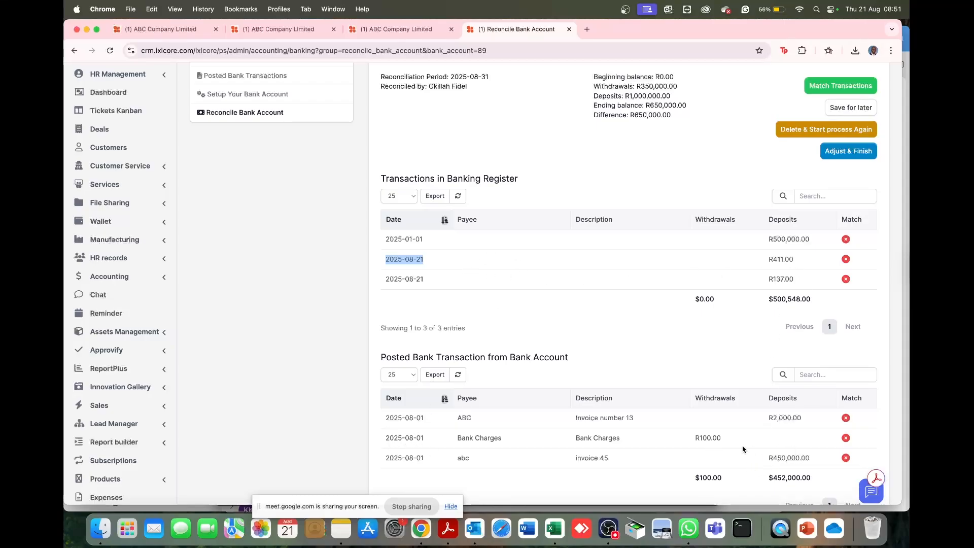
- Start an adjusting entry for the unmatched ABC deposit for Invoice number 13 and choose to adjust the transaction
scroll(692, 323, "up", 3)
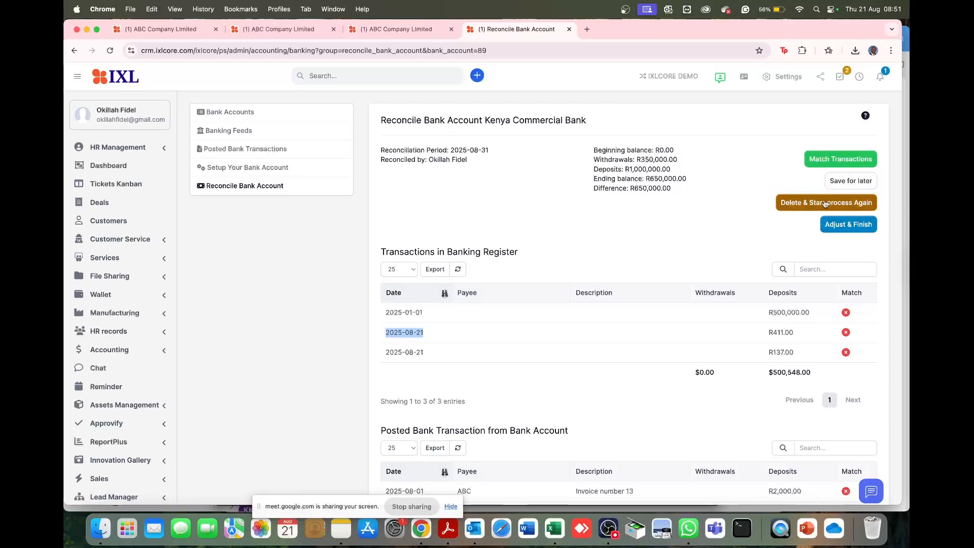
left_click(846, 224)
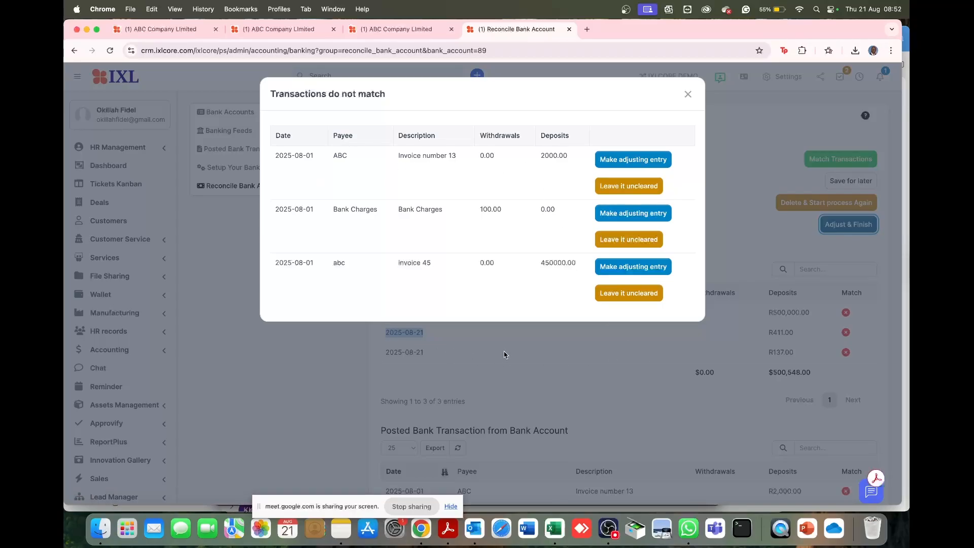
left_click(627, 165)
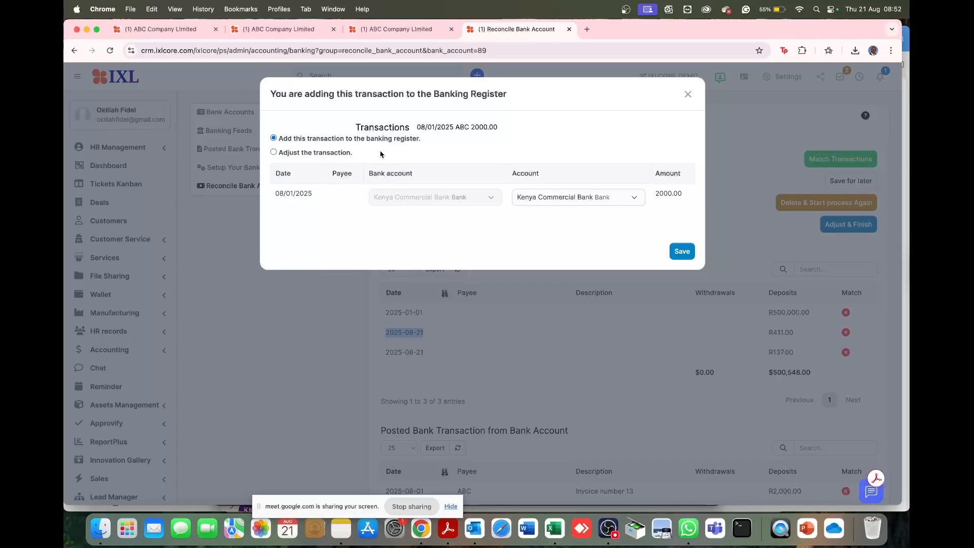
left_click(657, 195)
left_click(299, 154)
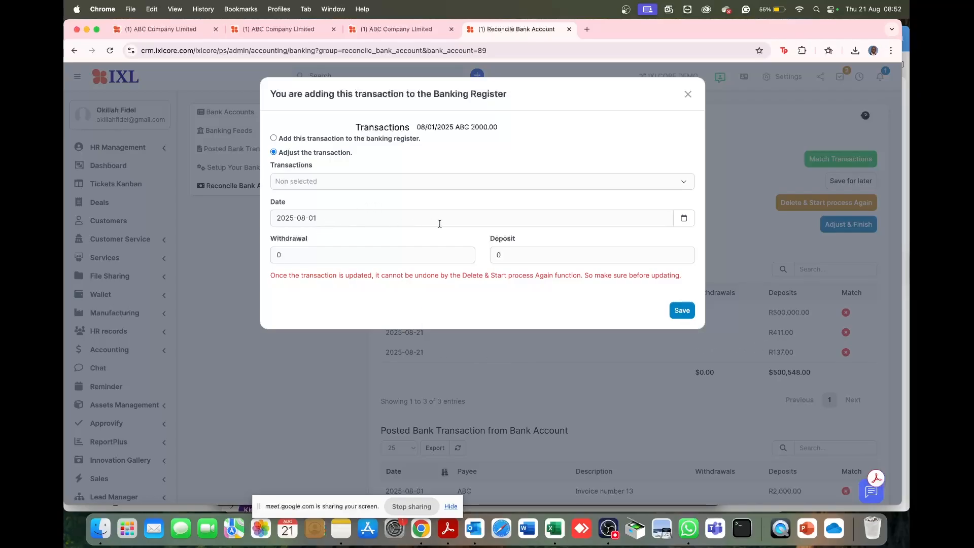
left_click(680, 217)
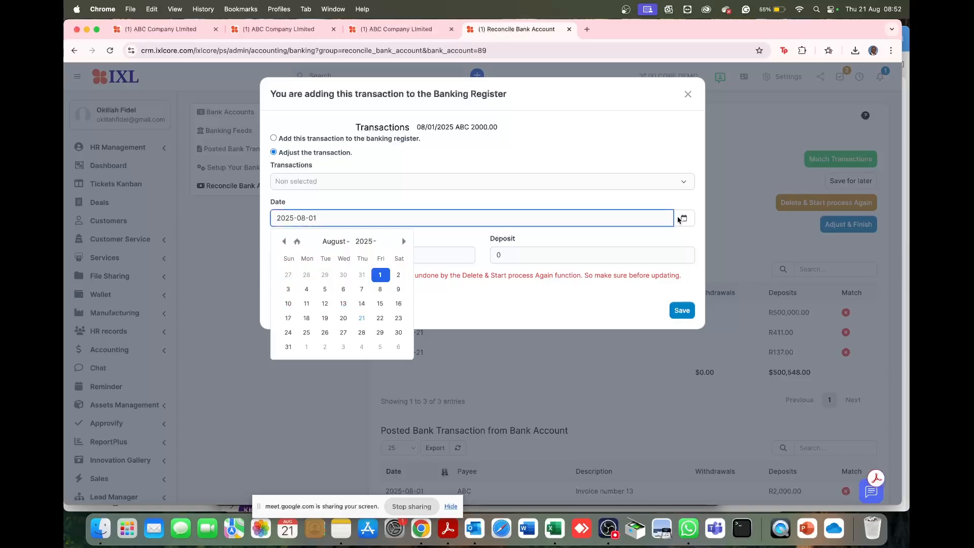
left_click(362, 318)
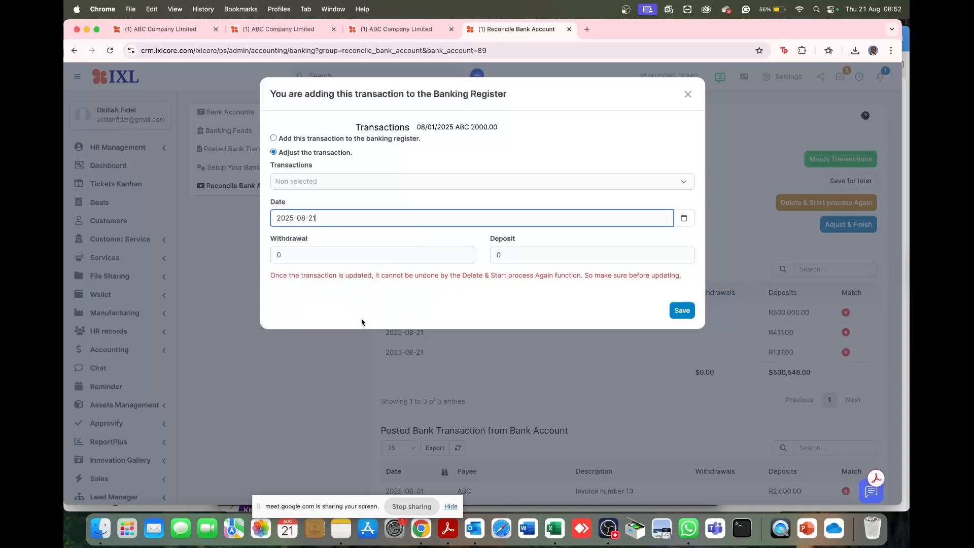
double_click(513, 255)
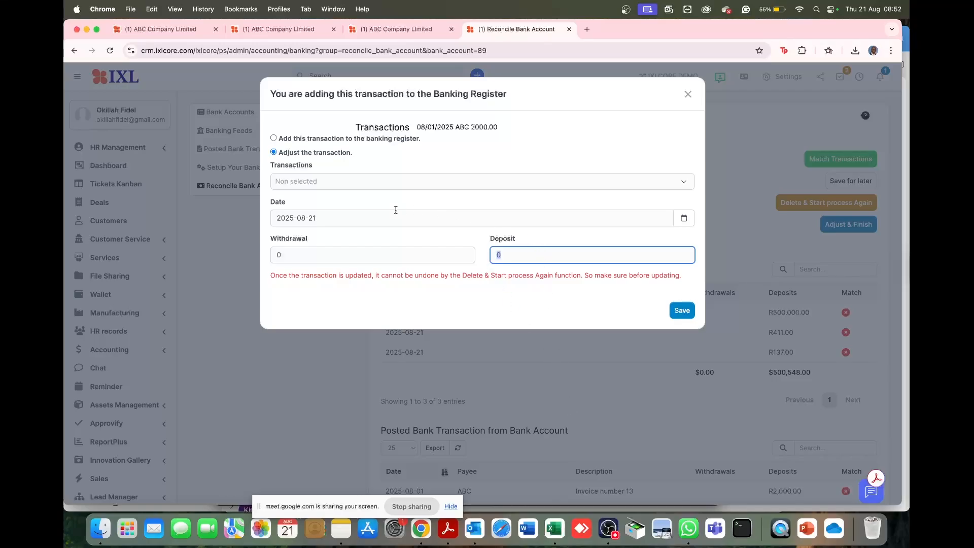
left_click(685, 225)
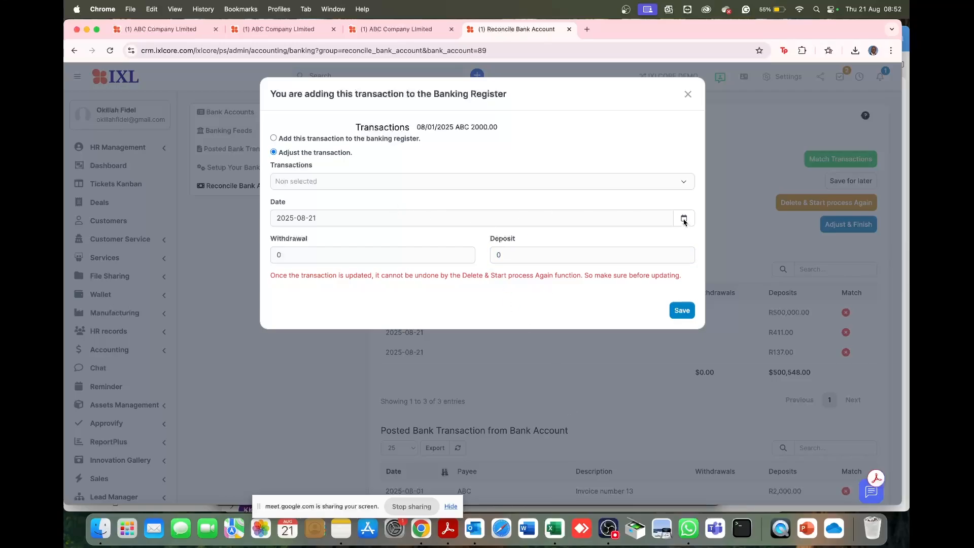
left_click(684, 219)
left_click(378, 275)
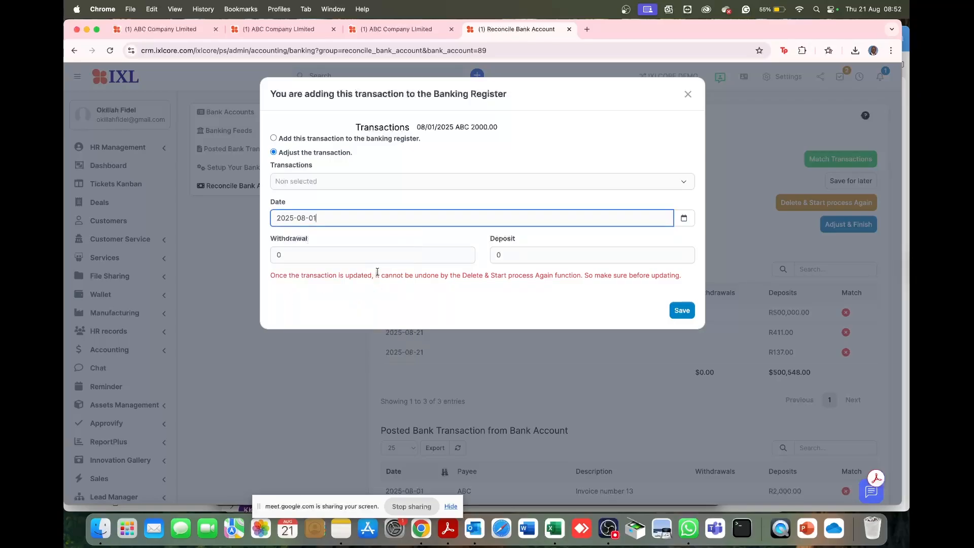
- Set the deposit of the Invoice number 13 adjustment to 450,000, save it and confirm the irreversible update
left_click(518, 259)
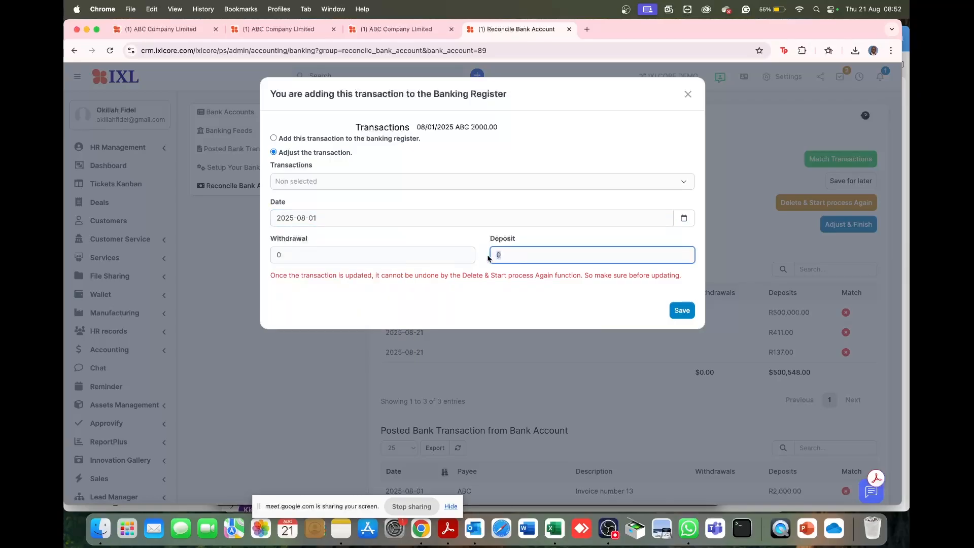
type("450,000")
left_click(681, 310)
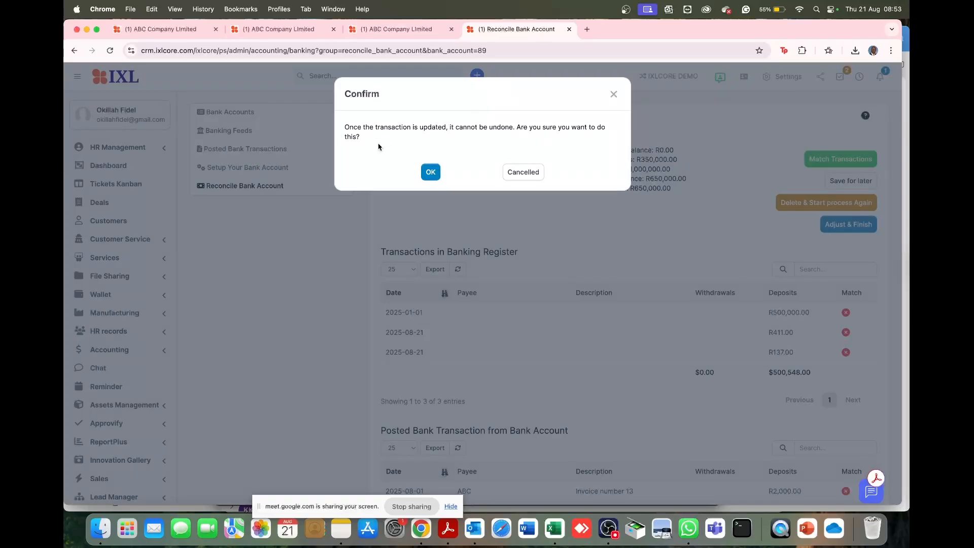
left_click(435, 178)
left_click(436, 175)
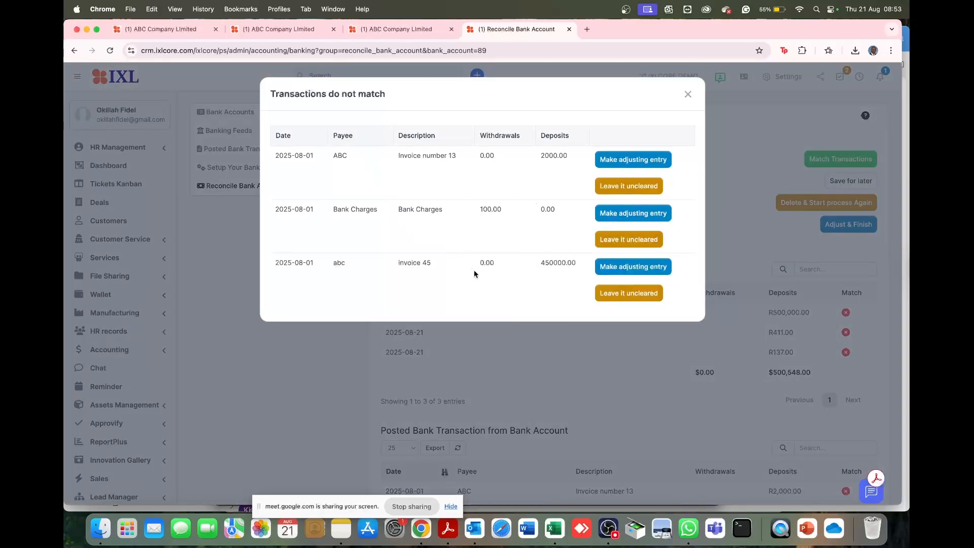
left_click(689, 94)
- Check the match status in both transaction tables and review the list of transactions that do not match
scroll(654, 318, "down", 3)
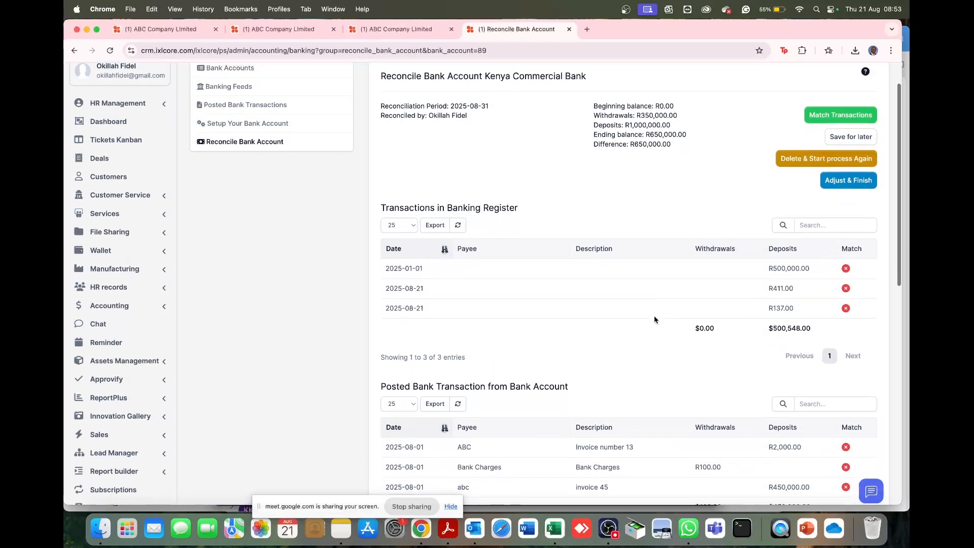
scroll(654, 318, "down", 1)
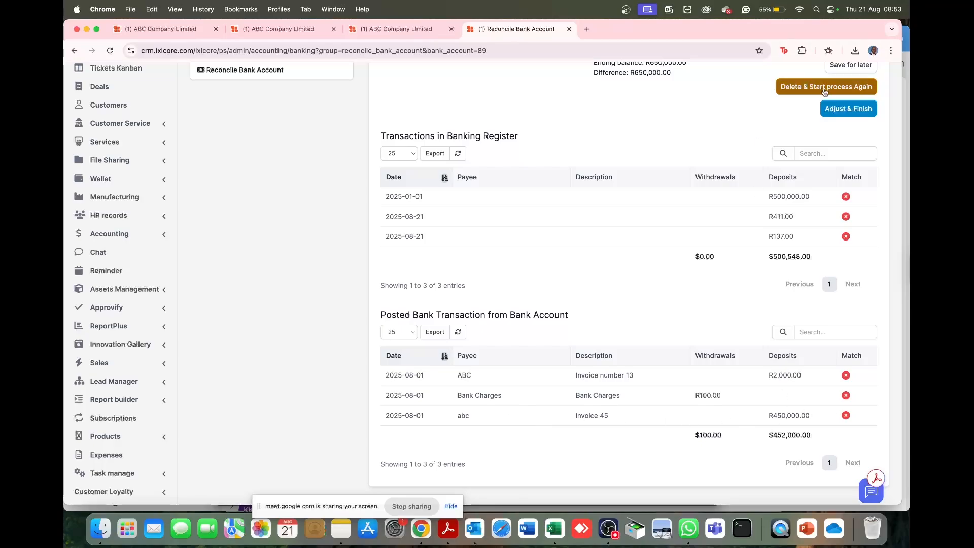
left_click(843, 111)
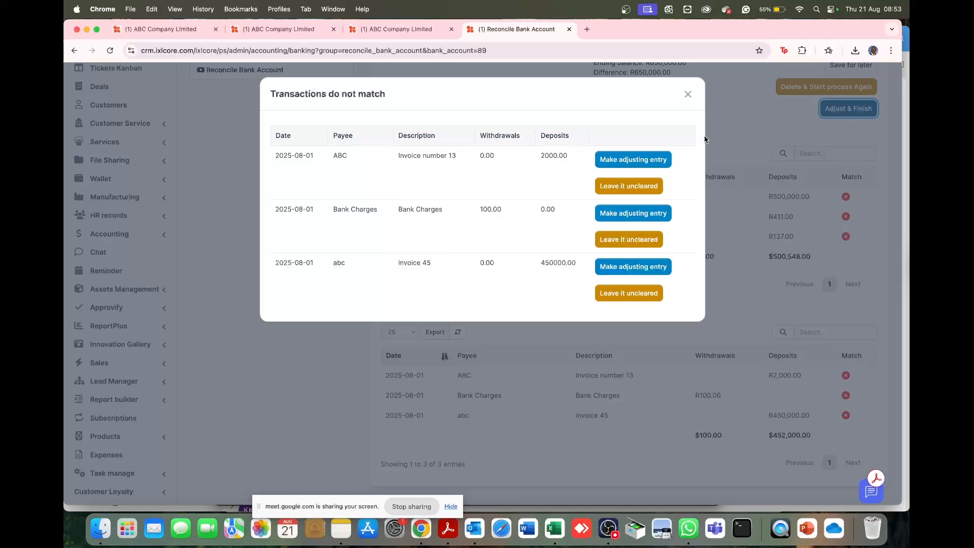
left_click(687, 94)
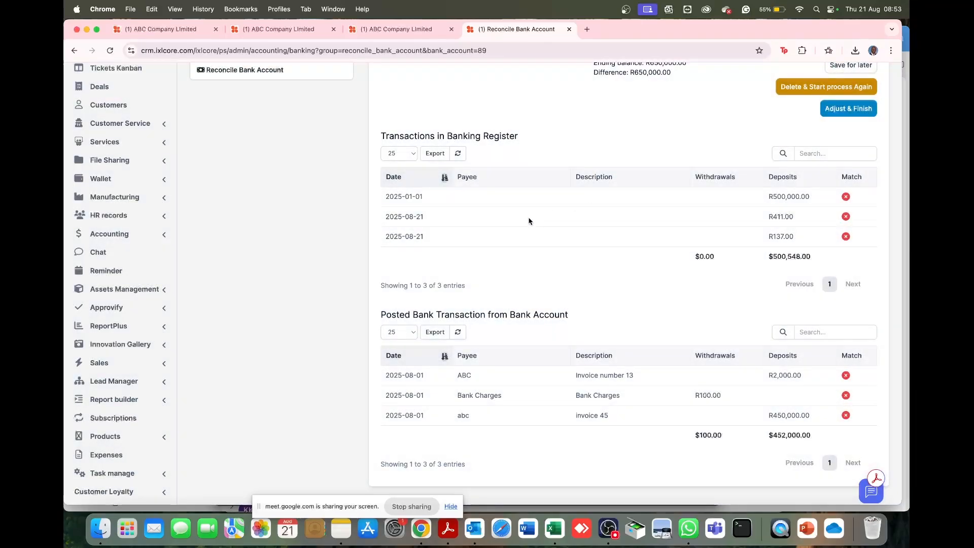
- Make an adjusting entry for the invoice 45 transaction with a deposit of 500,000, then save and confirm it
left_click(855, 115)
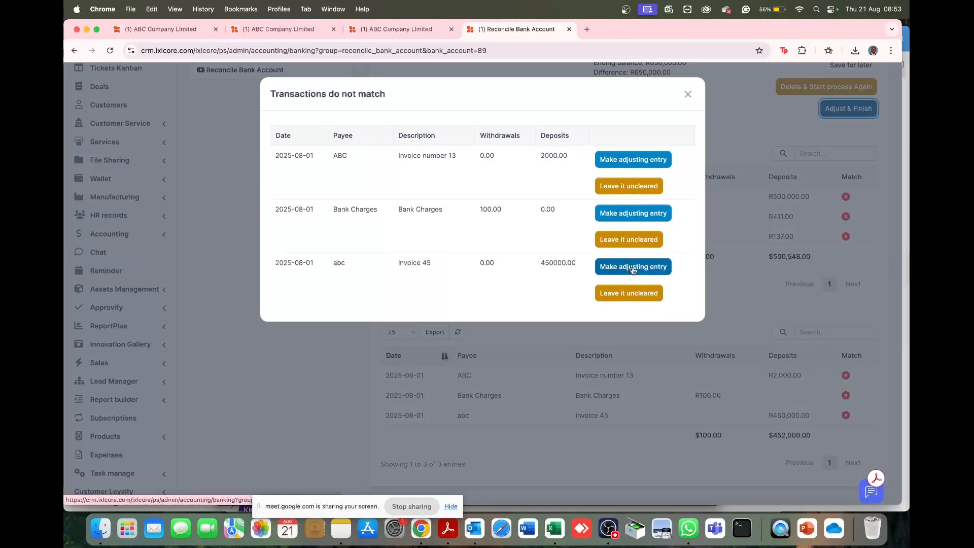
left_click(633, 268)
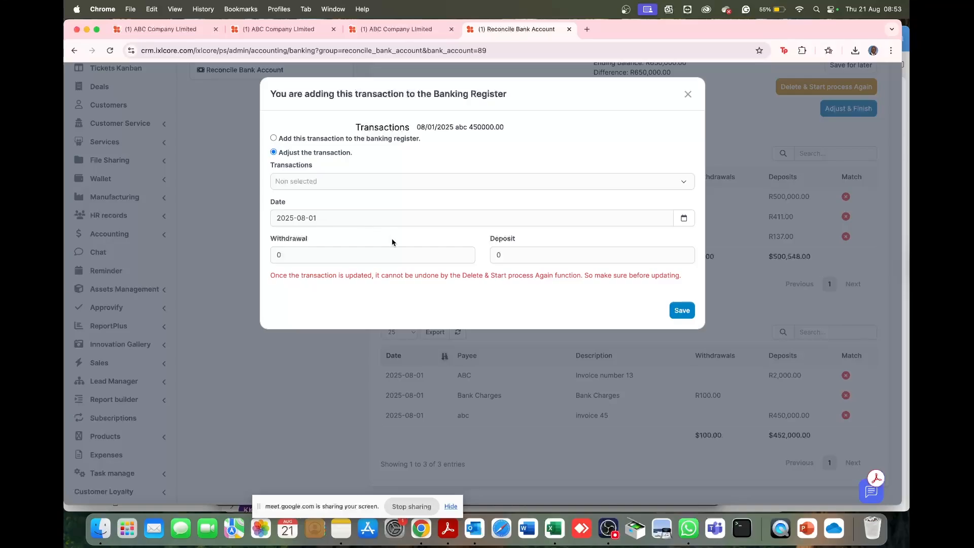
left_click_drag(517, 257, 487, 260)
type("500,000")
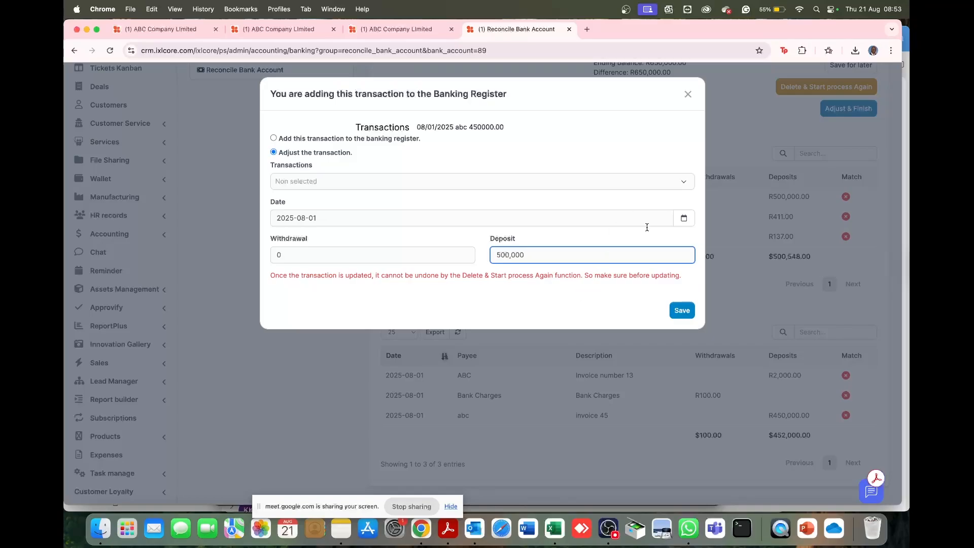
left_click(682, 310)
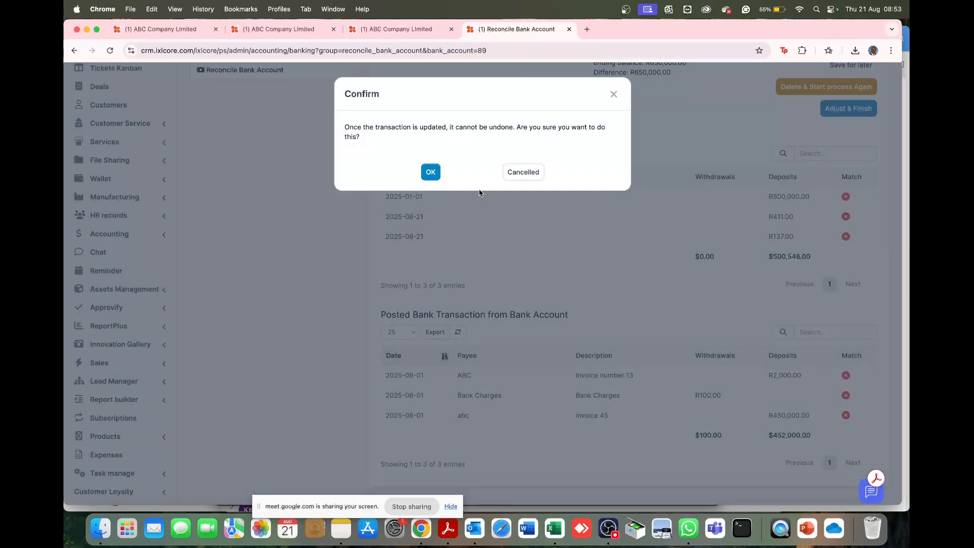
left_click(440, 173)
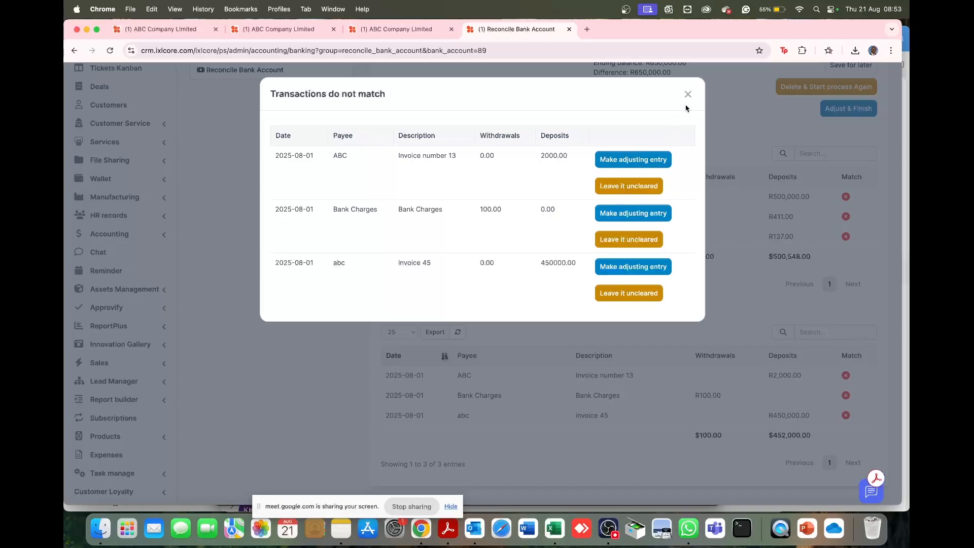
left_click(688, 95)
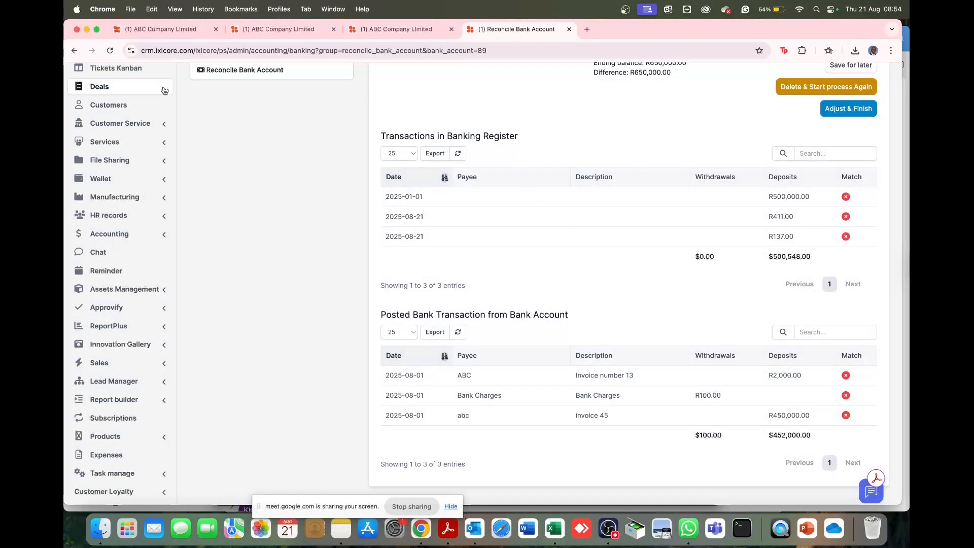
- Reload the reconciliation page and leave the Invoice number 13 and Bank Charges transactions uncleared
left_click(109, 50)
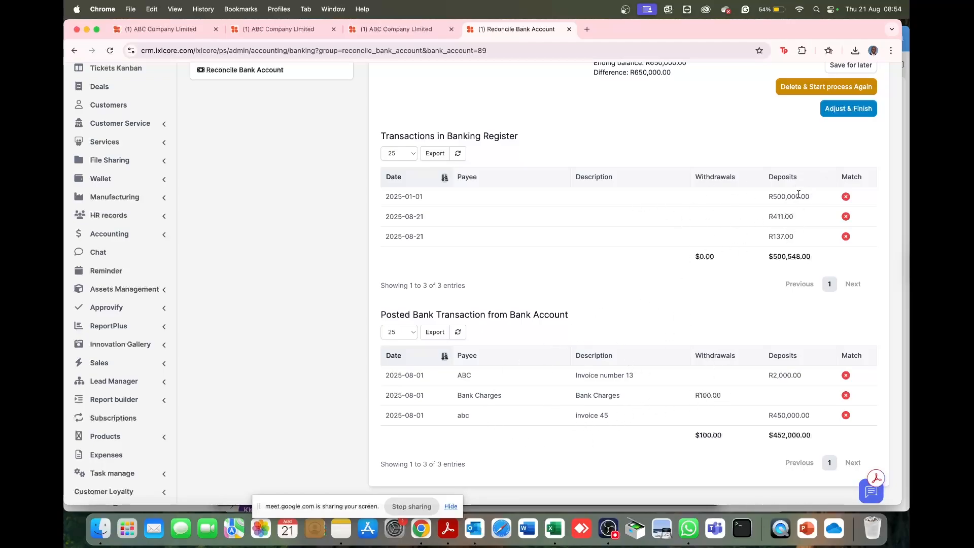
left_click(848, 109)
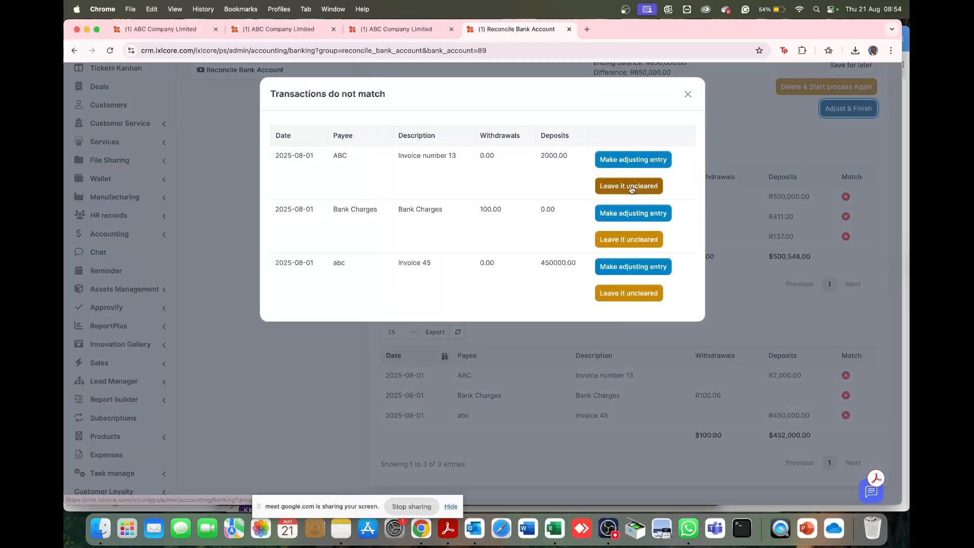
left_click(630, 186)
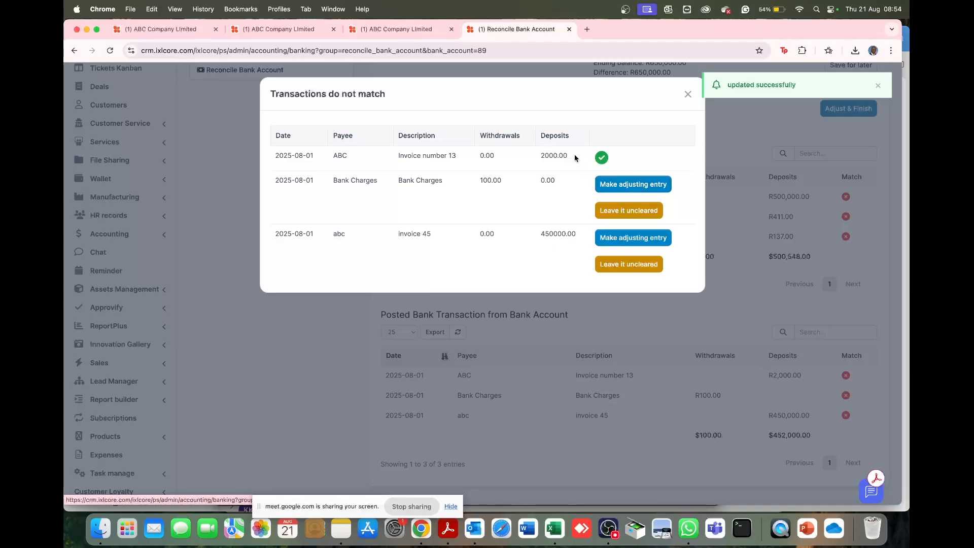
left_click(616, 212)
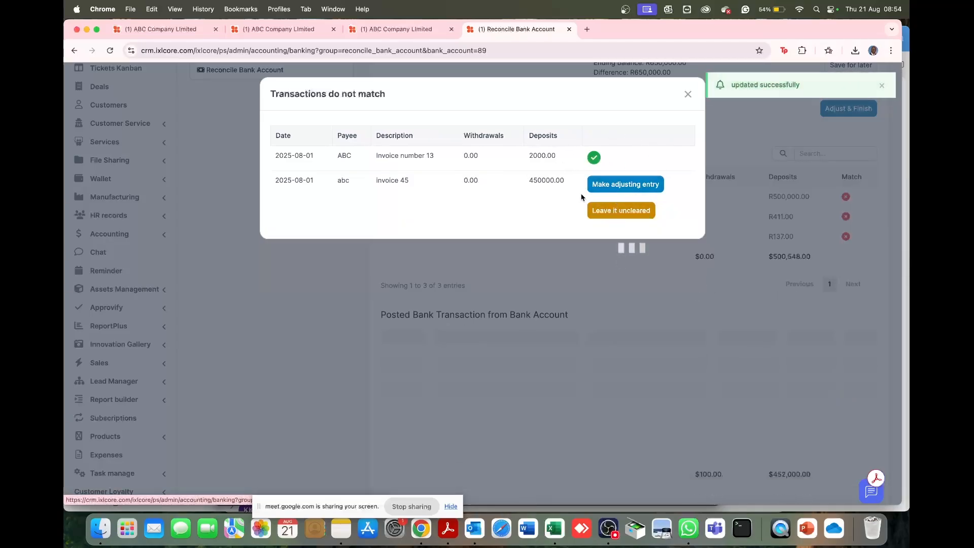
left_click(623, 214)
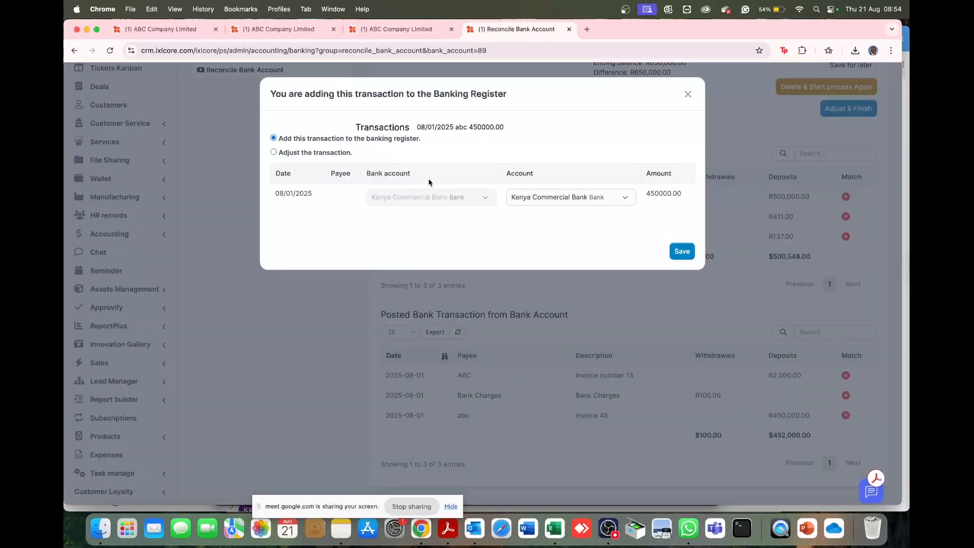
left_click(340, 153)
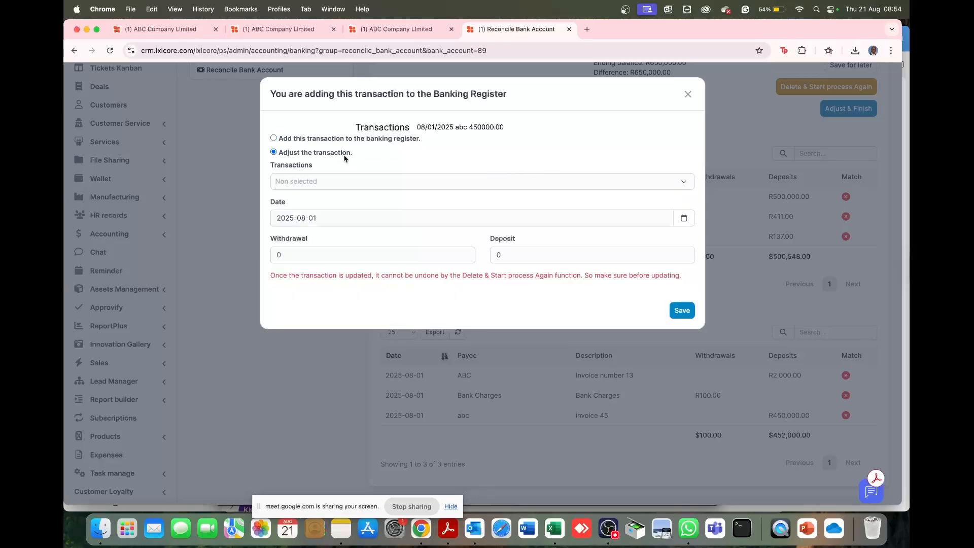
left_click(390, 190)
left_click(391, 189)
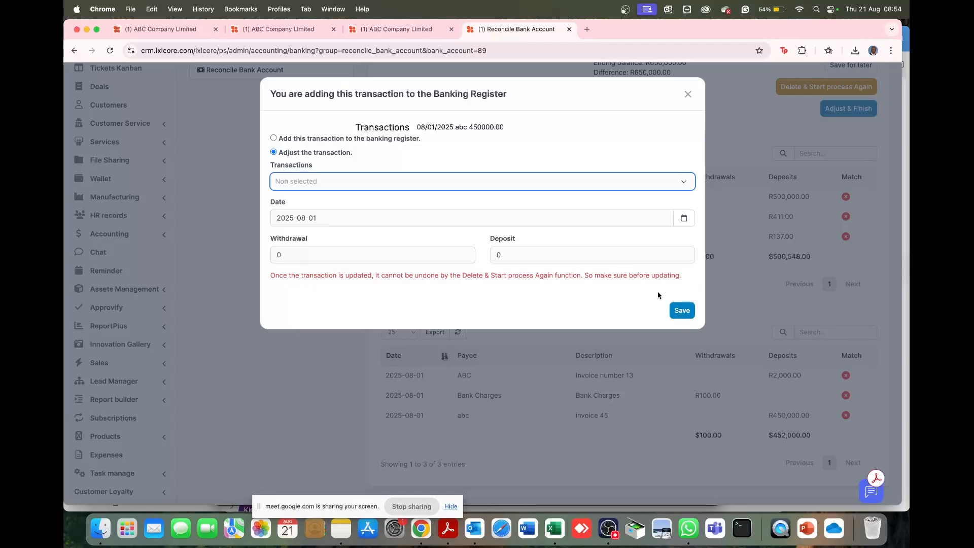
left_click(686, 93)
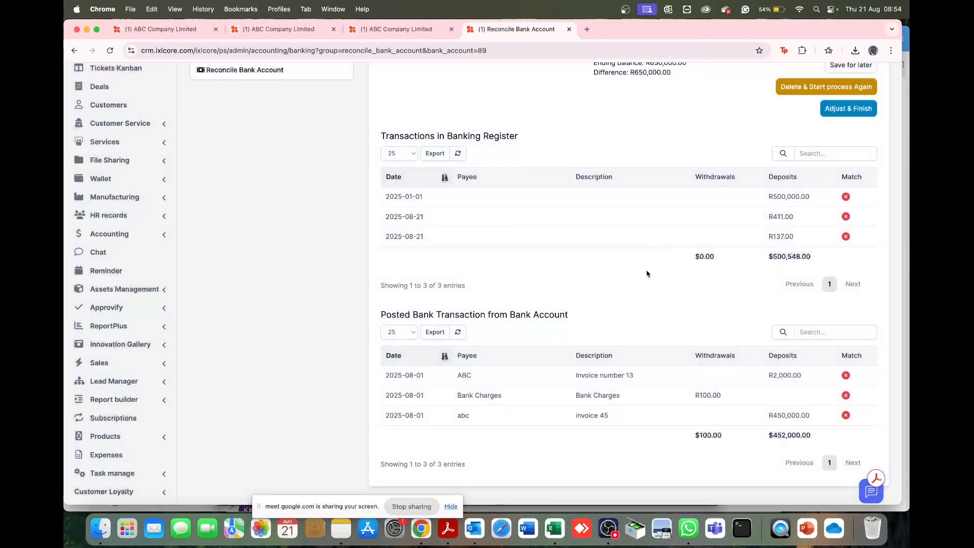
scroll(641, 290, "down", 5)
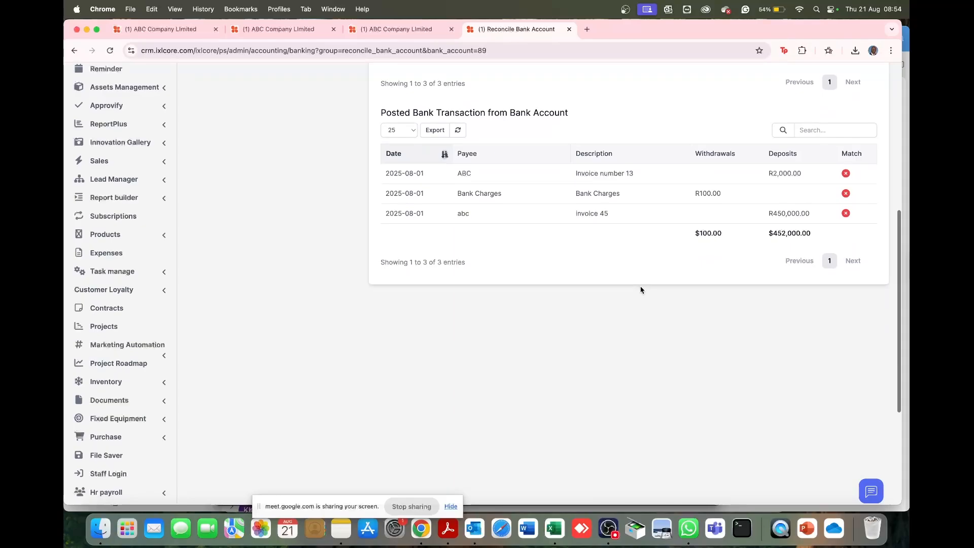
scroll(640, 289, "up", 8)
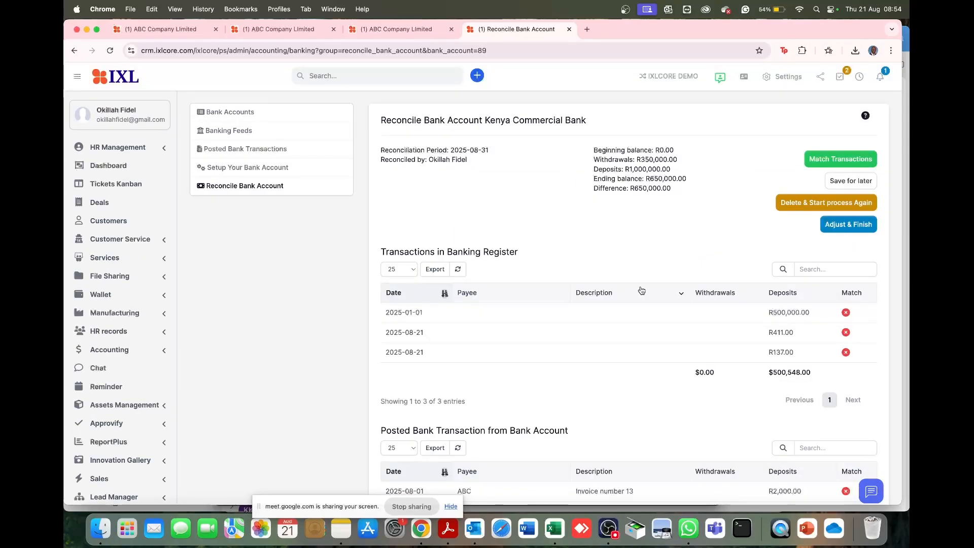
scroll(640, 290, "down", 3)
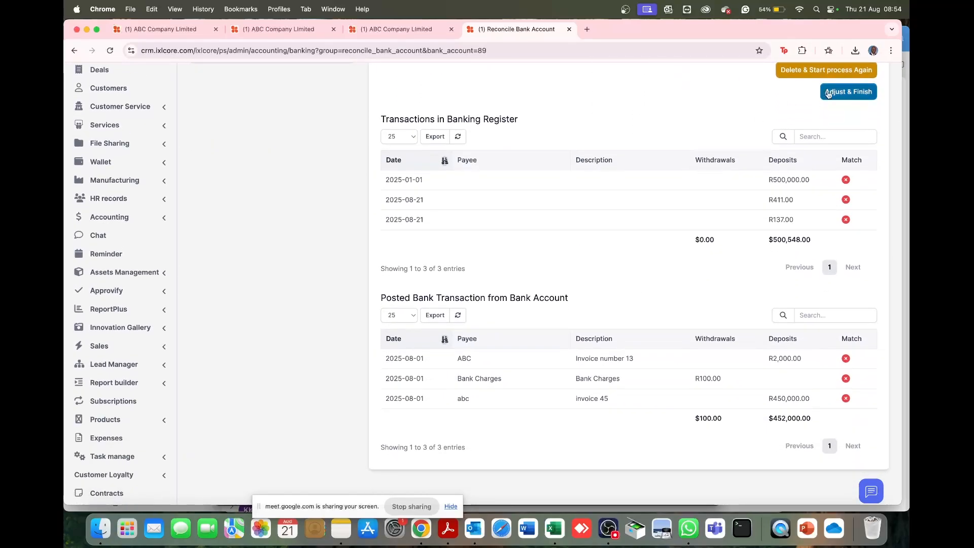
scroll(697, 123, "up", 3)
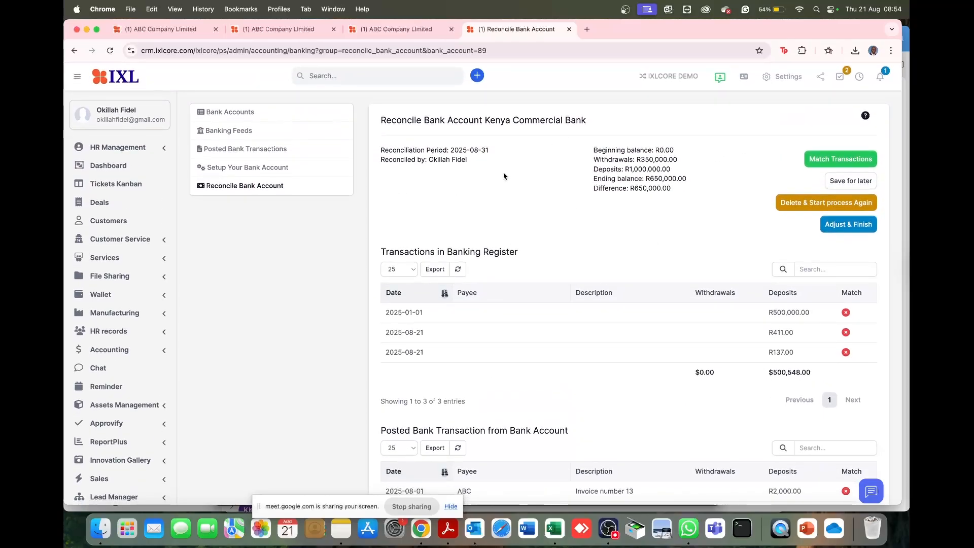
- Open the accounting module's Reconciliation Summary report for Kenya Commercial Bank and review its balances and export options
left_click(134, 350)
scroll(127, 352, "down", 4)
left_click(121, 352)
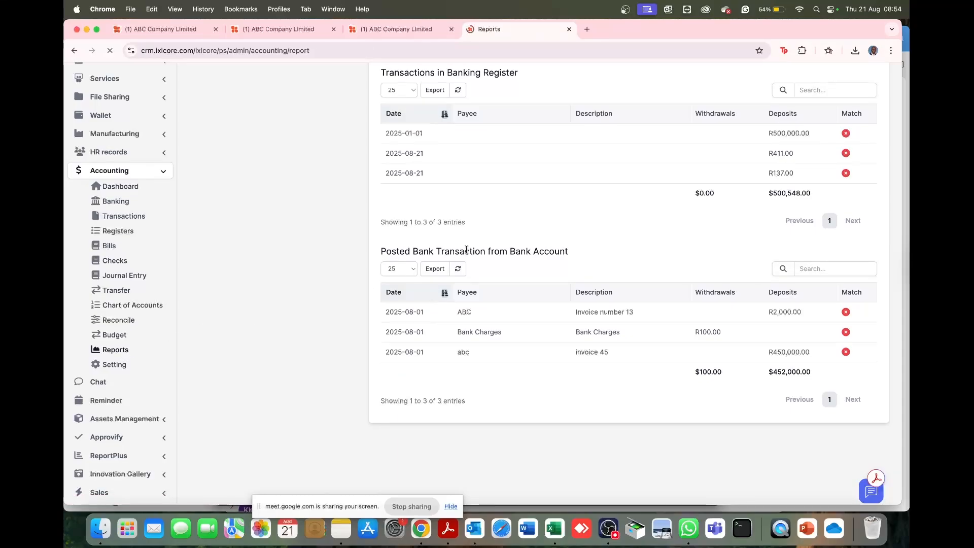
scroll(543, 298, "down", 4)
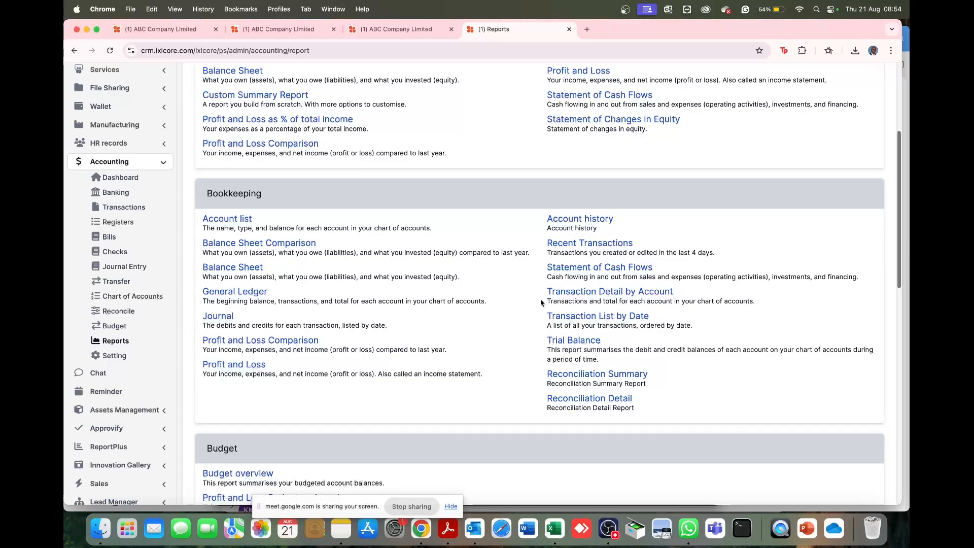
scroll(495, 348, "down", 3)
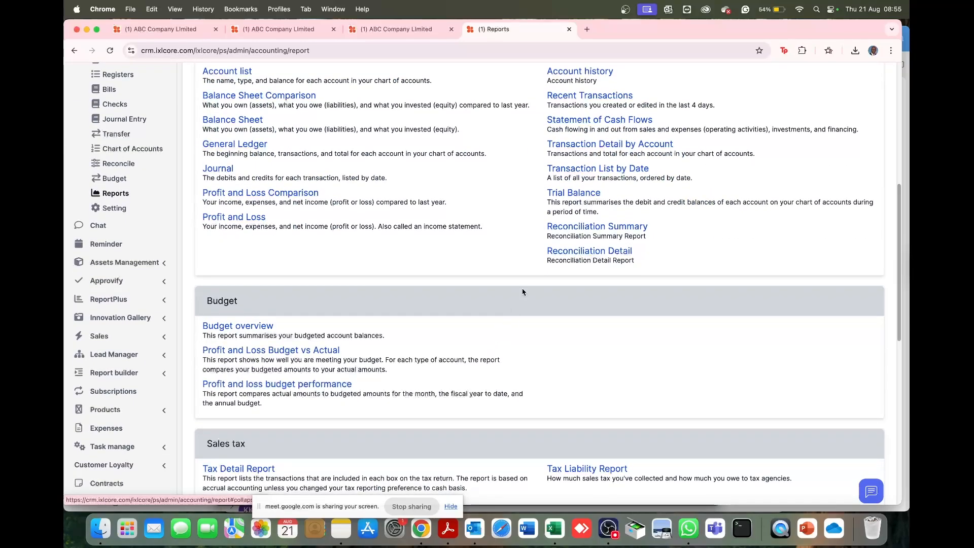
left_click(585, 233)
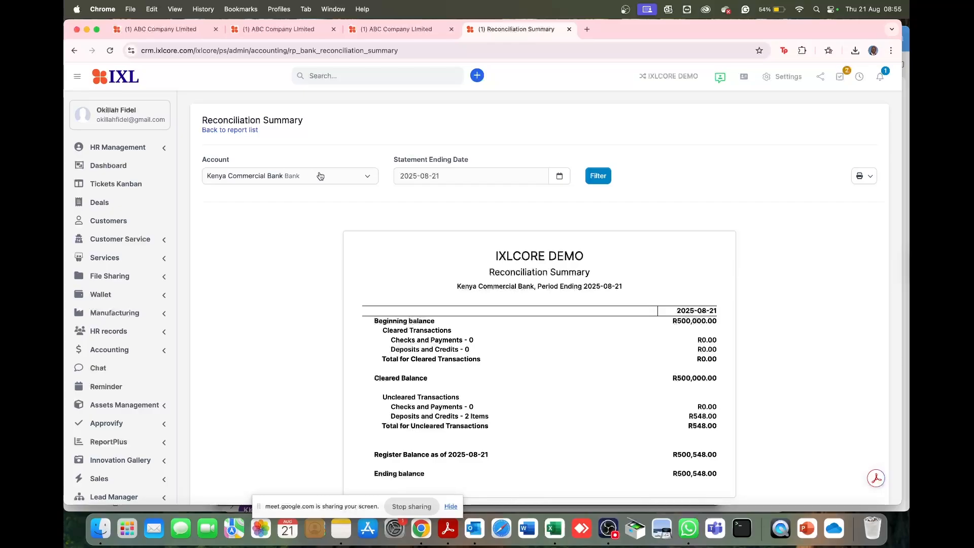
scroll(375, 263, "down", 3)
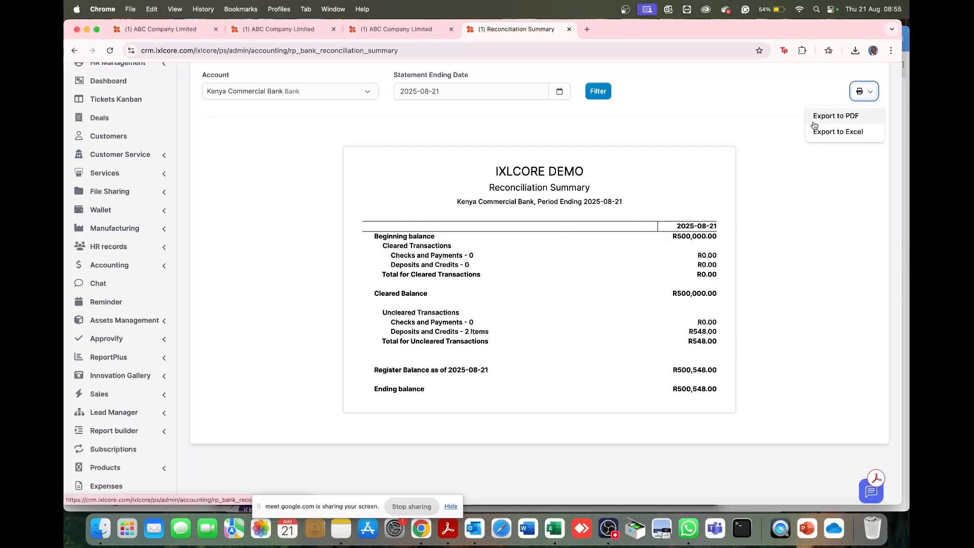
scroll(628, 266, "up", 3)
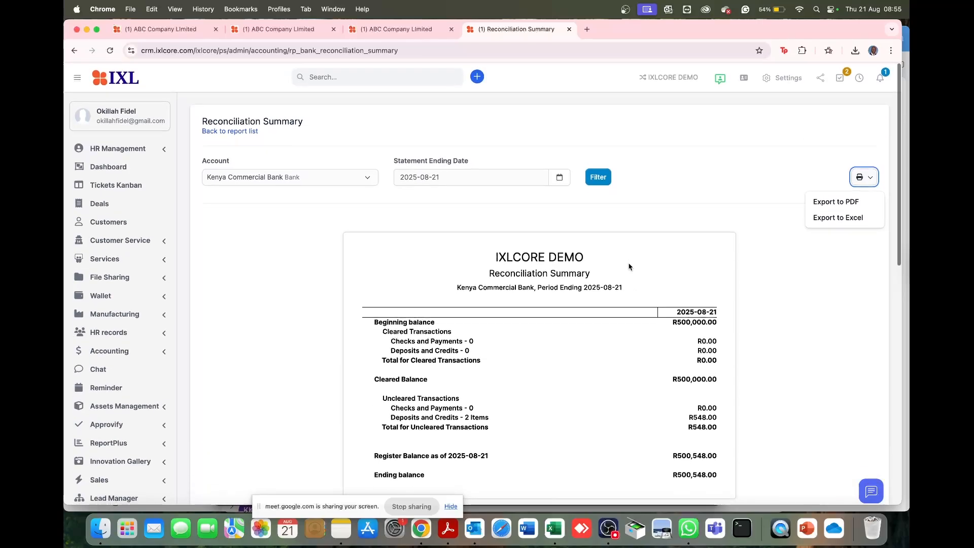